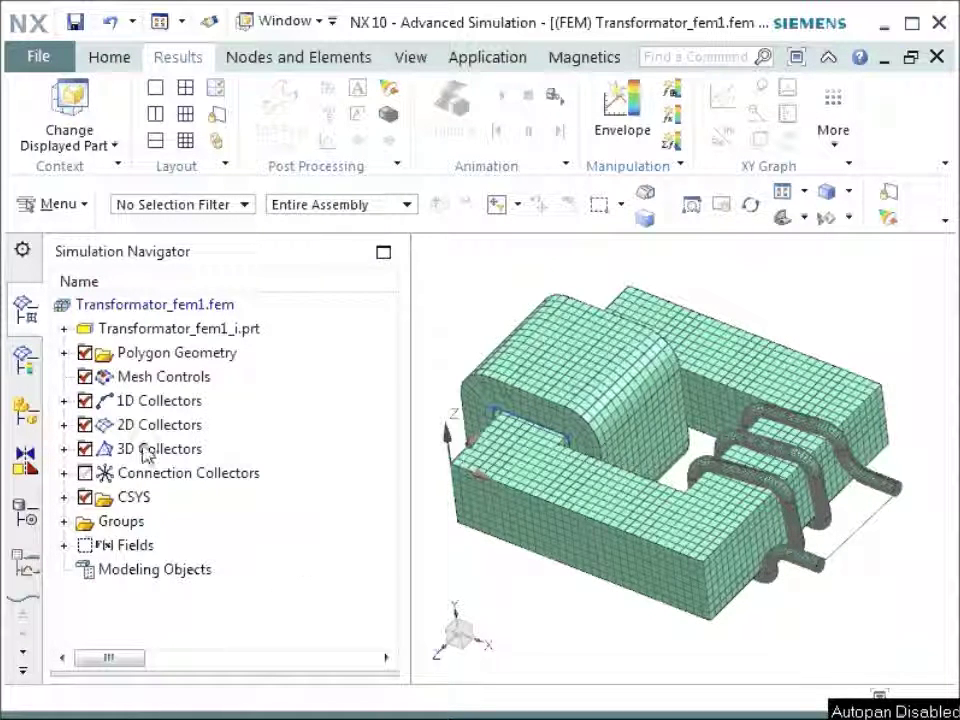
- Expand Resistor(1) under 1D Collectors, locate connection_mesh(3), and open Resistor(1)'s Mesh Collector settings
{"action": "left_click", "coordinate": [64, 401]}
{"action": "left_click", "coordinate": [87, 449]}
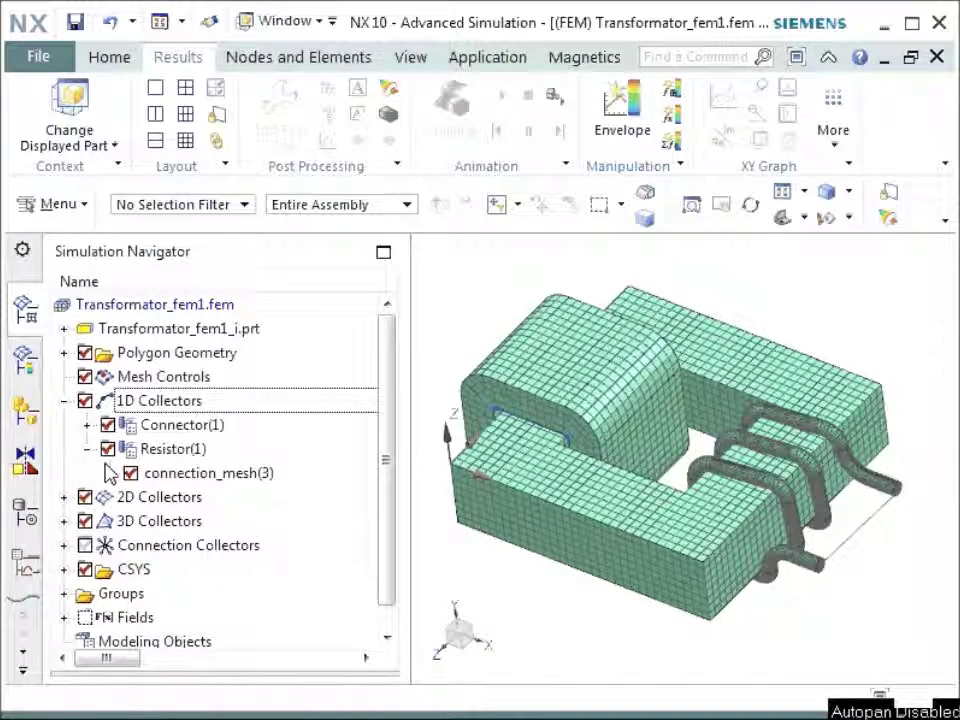
{"action": "left_click", "coordinate": [246, 481]}
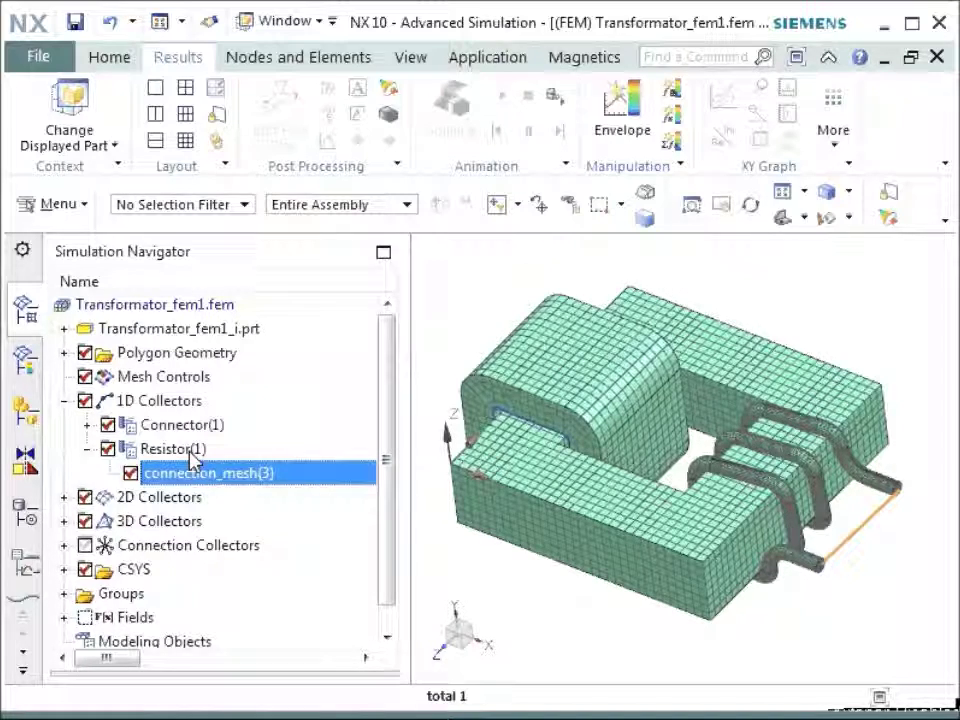
{"action": "double_click", "coordinate": [192, 456]}
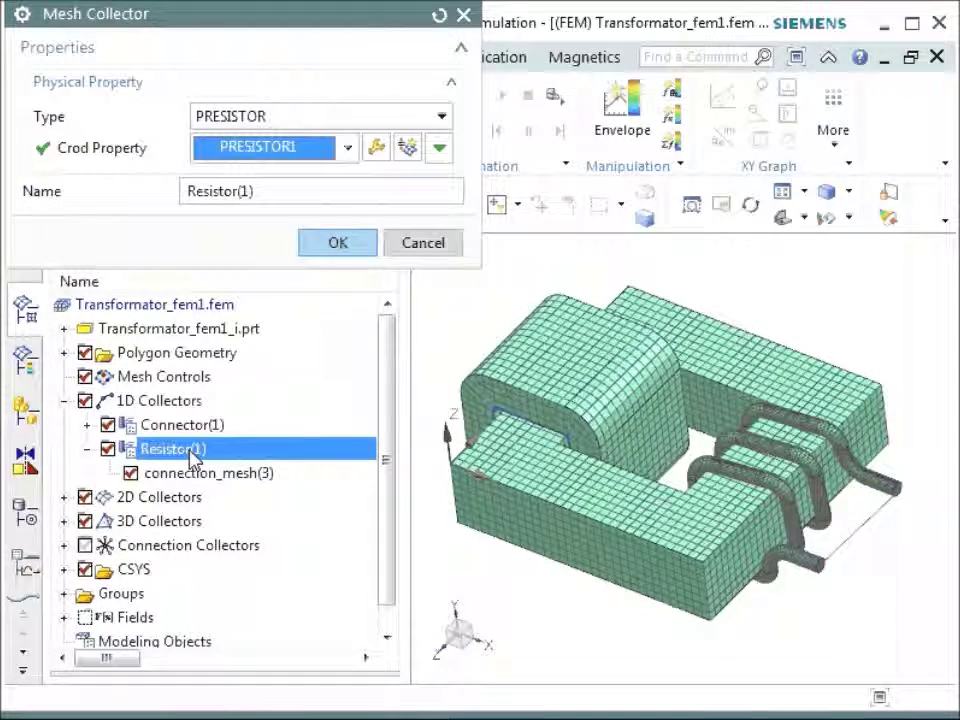
- Confirm PRESISTOR1 gives 10 ohm resistance per element, then close both dialogs unchanged
{"action": "left_click", "coordinate": [376, 147]}
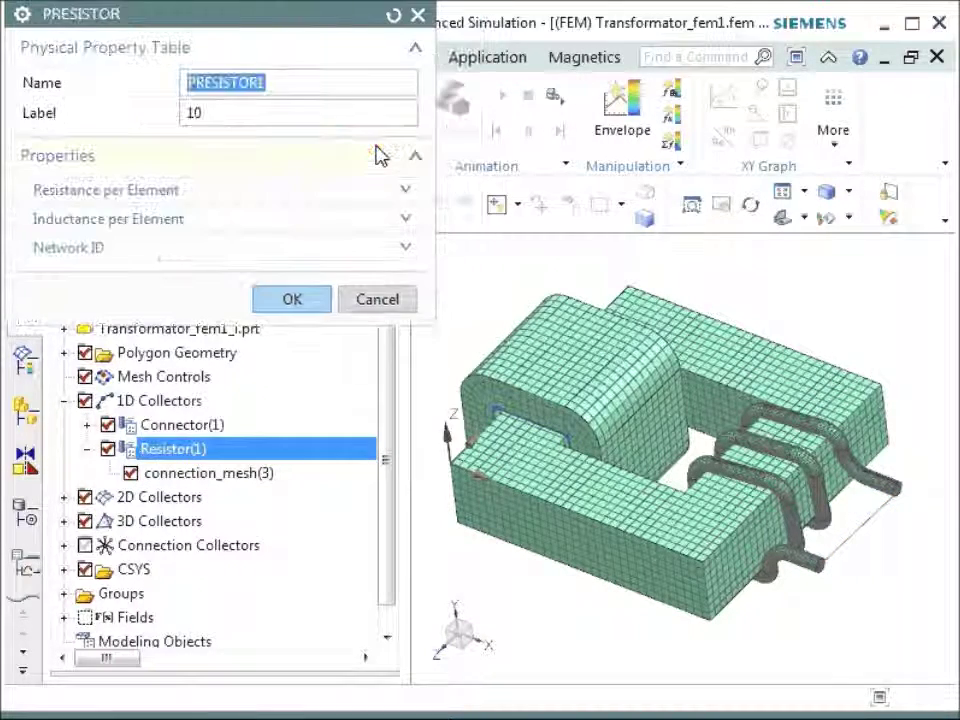
{"action": "left_click", "coordinate": [290, 194]}
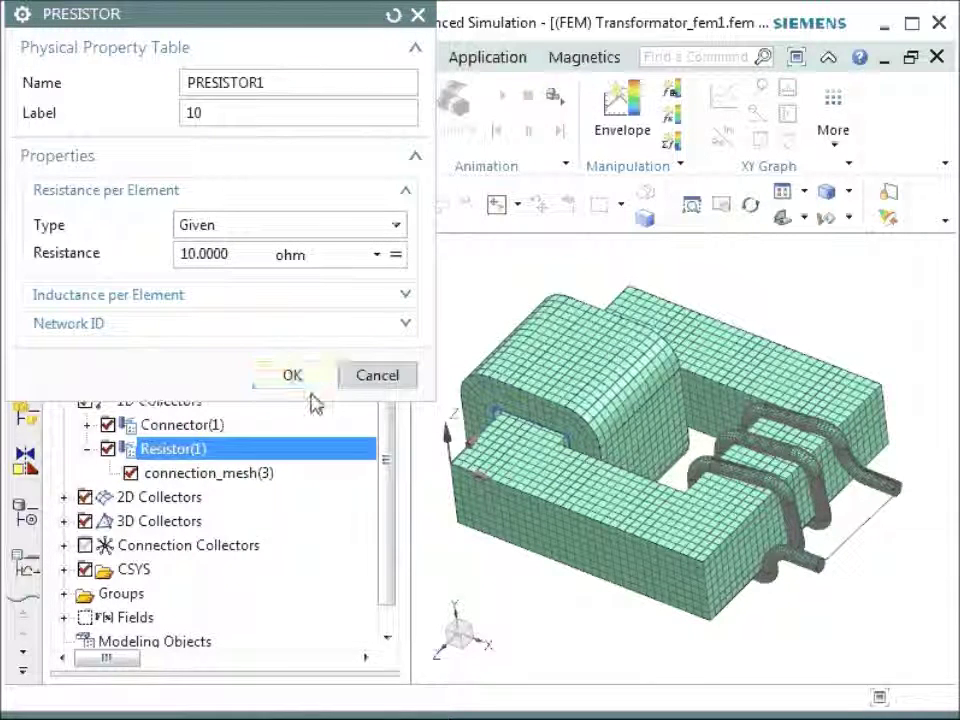
{"action": "left_click", "coordinate": [388, 380]}
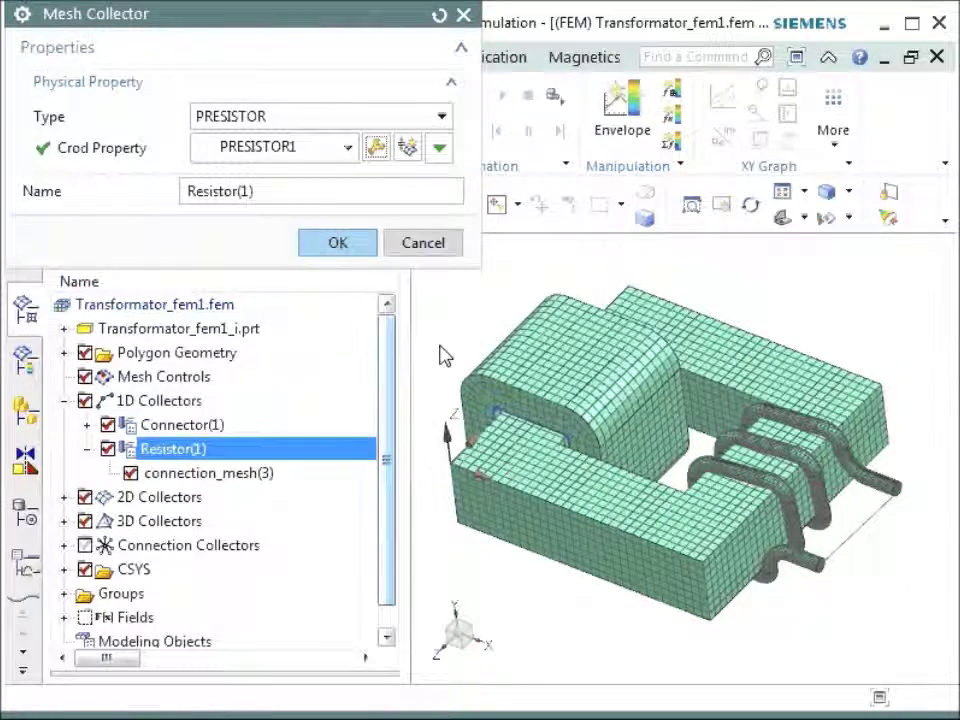
{"action": "left_click", "coordinate": [436, 255]}
- Switch the display from Transformator_fem1.fem to the Transformator_sim1.sim simulation
{"action": "right_click", "coordinate": [285, 312]}
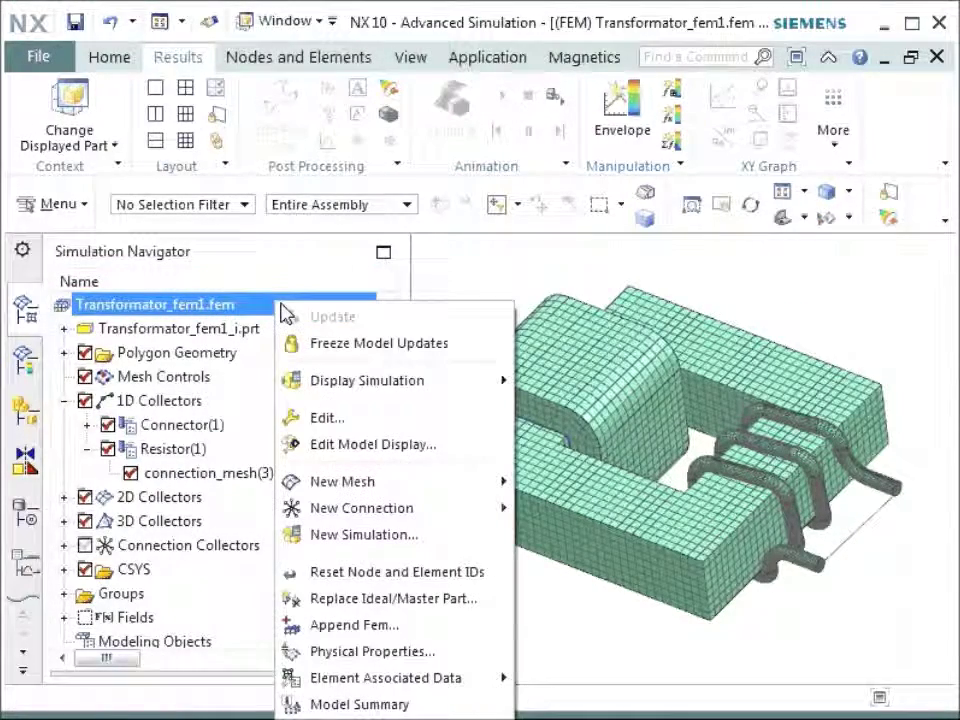
{"action": "mouse_move", "coordinate": [390, 390]}
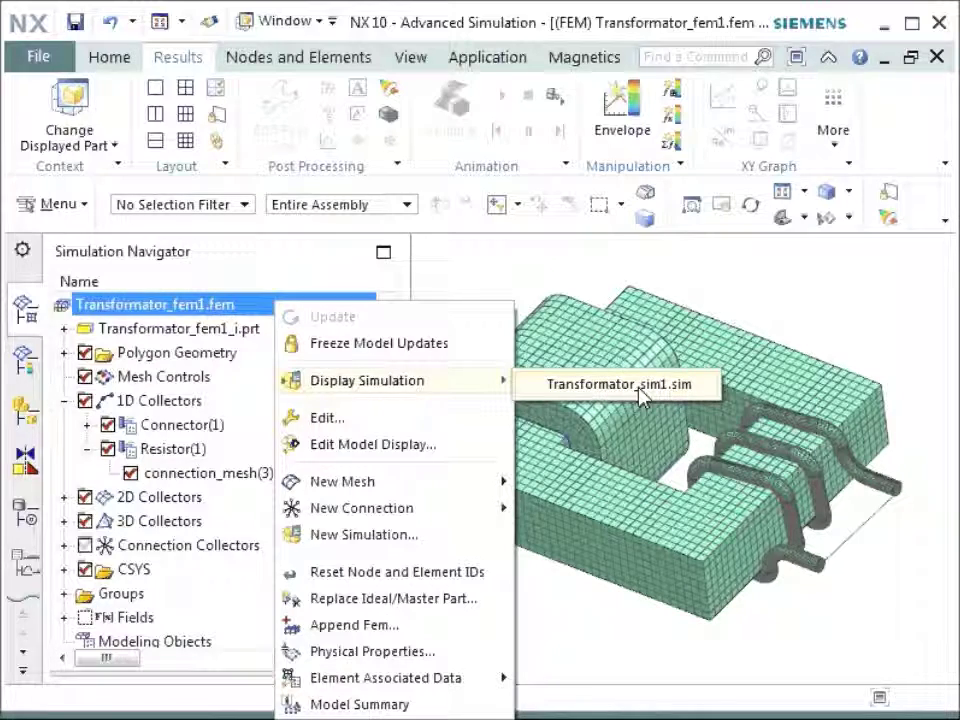
{"action": "left_click", "coordinate": [543, 391]}
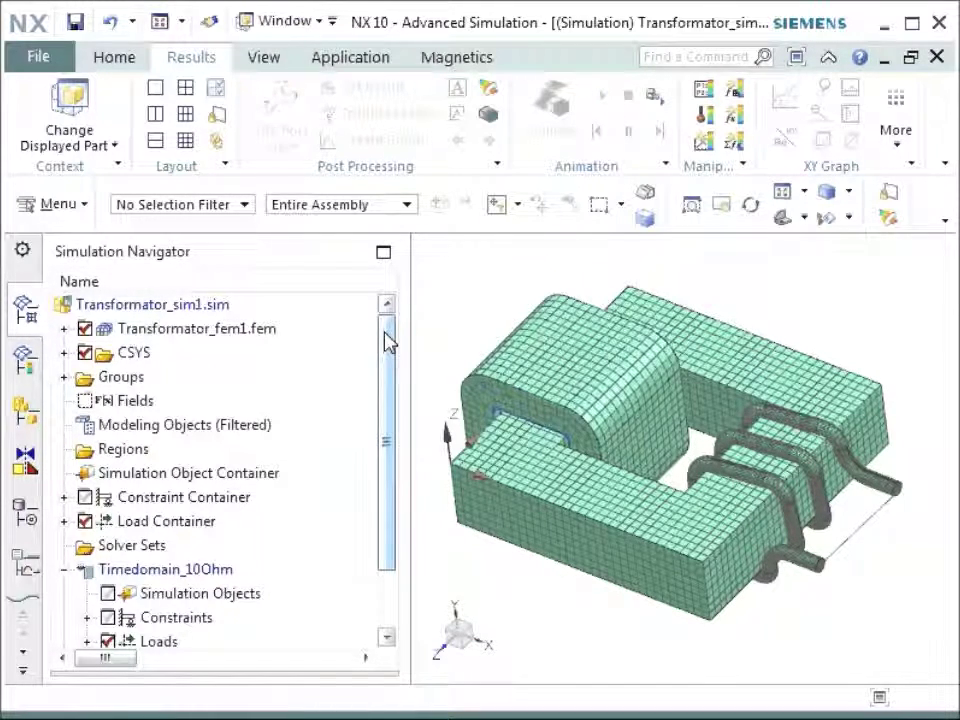
- Compare the Timedomain_10Ohm and Timedomain_0Ohm solutions, then expand Timedomain_10Ohm's Loads
{"action": "left_click_drag", "start_coordinate": [388, 341], "coordinate": [401, 443]}
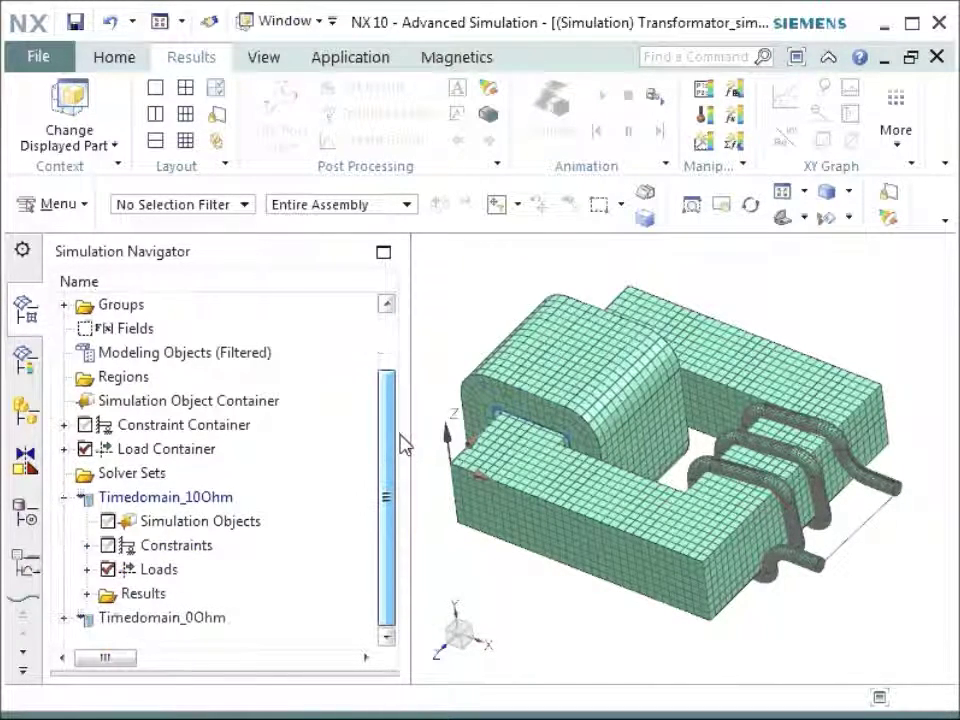
{"action": "left_click", "coordinate": [298, 503]}
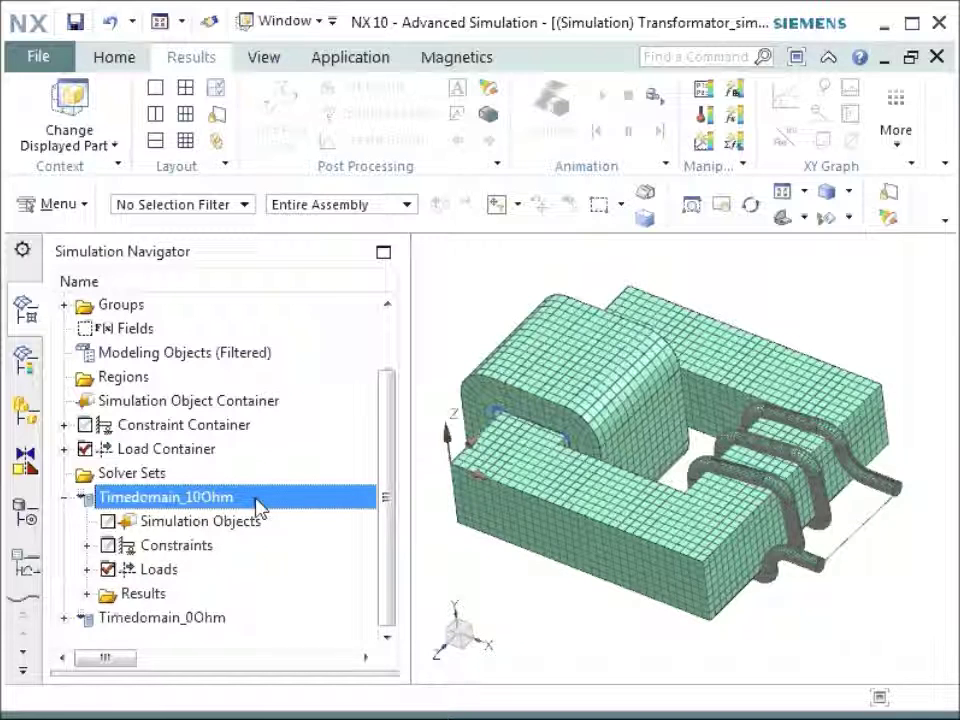
{"action": "left_click", "coordinate": [259, 623]}
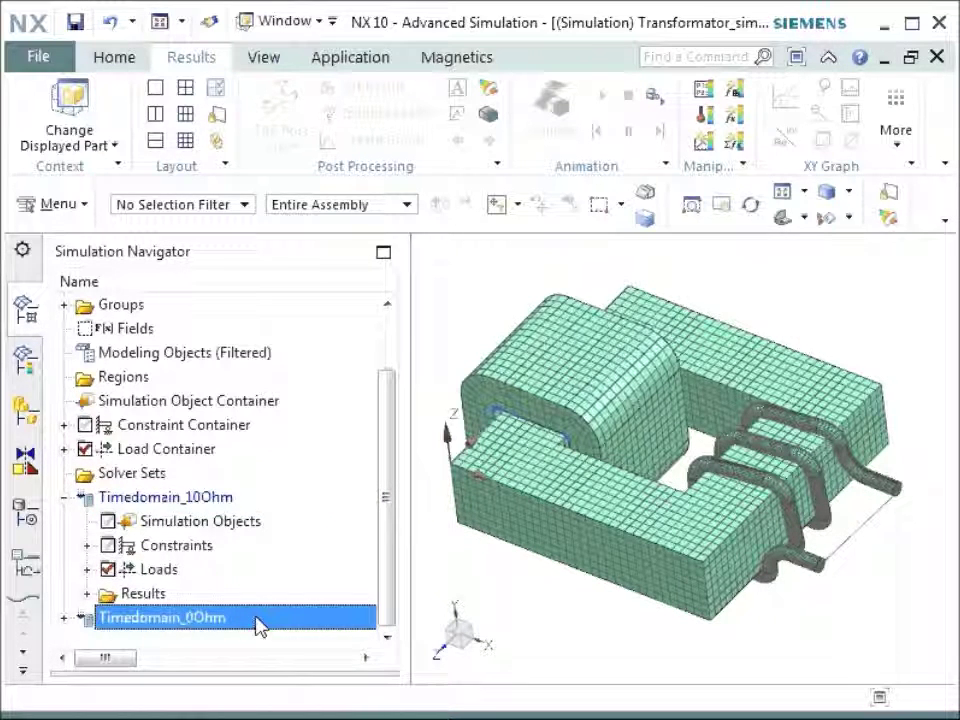
{"action": "left_click", "coordinate": [268, 506]}
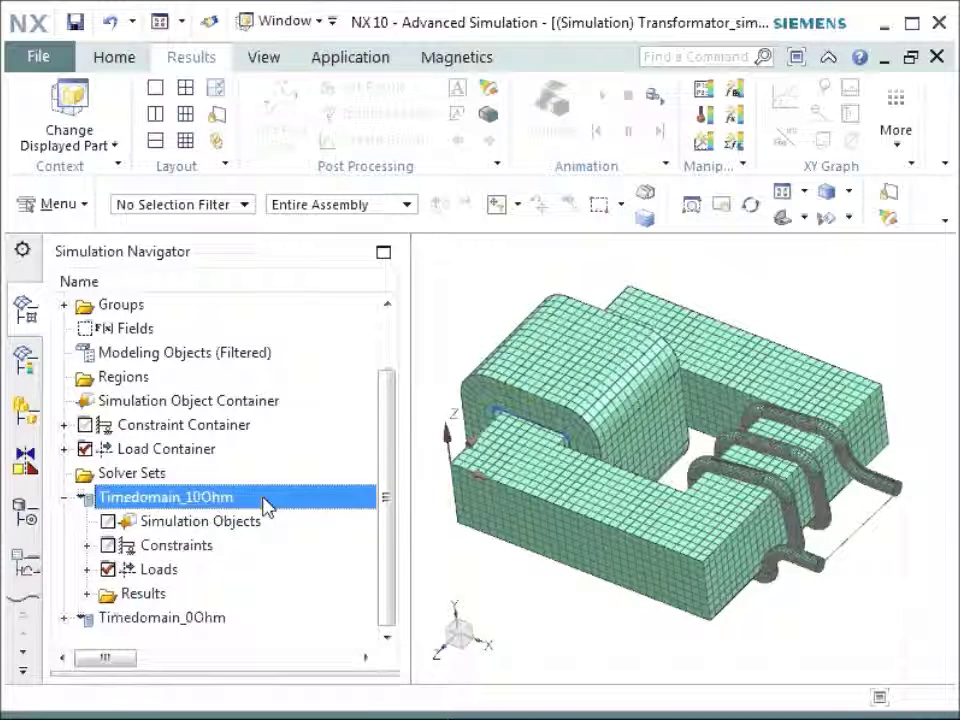
{"action": "left_click", "coordinate": [87, 569]}
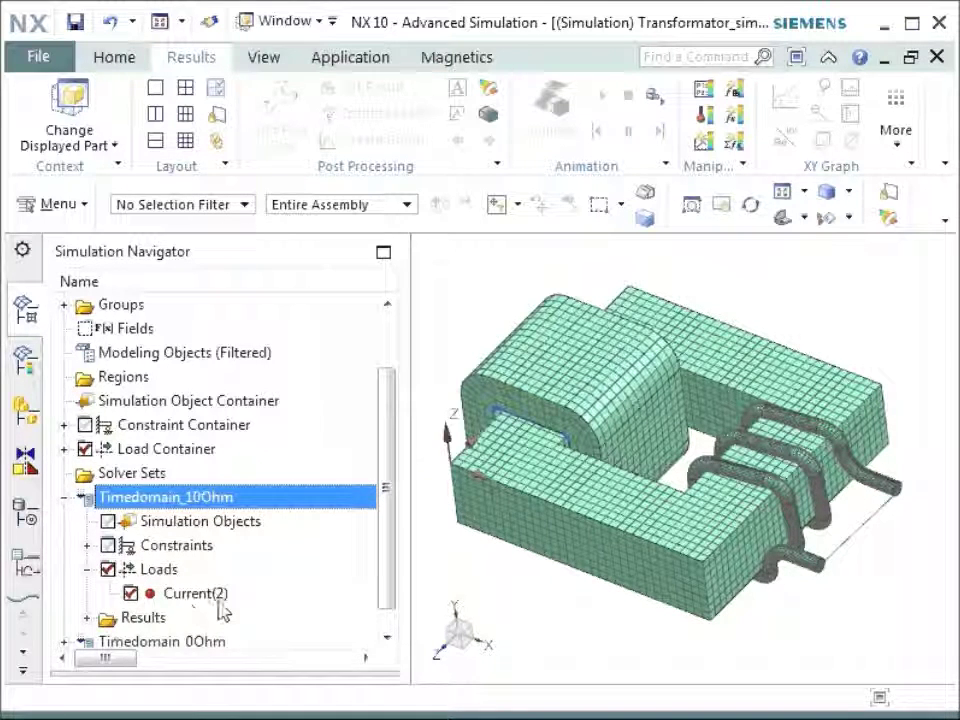
- Inspect the Current(2) load as harmonic 0.1 A, 50 Hz, 90 deg, closing it unchanged
{"action": "left_click", "coordinate": [220, 600]}
{"action": "middle_click_drag", "start_coordinate": [549, 598], "coordinate": [553, 568]}
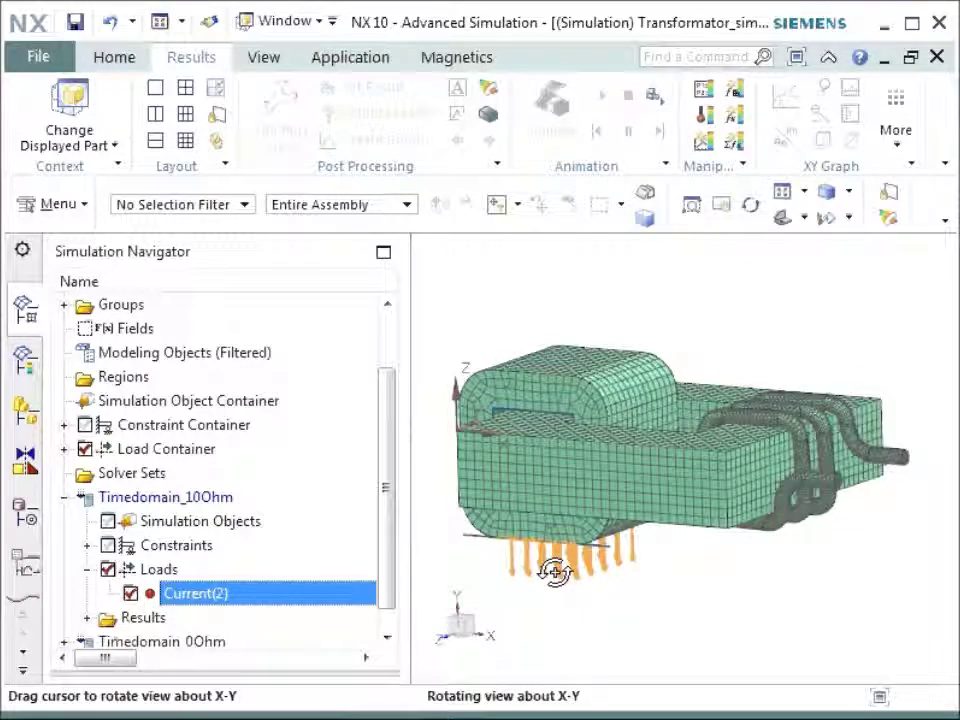
{"action": "double_click", "coordinate": [228, 598]}
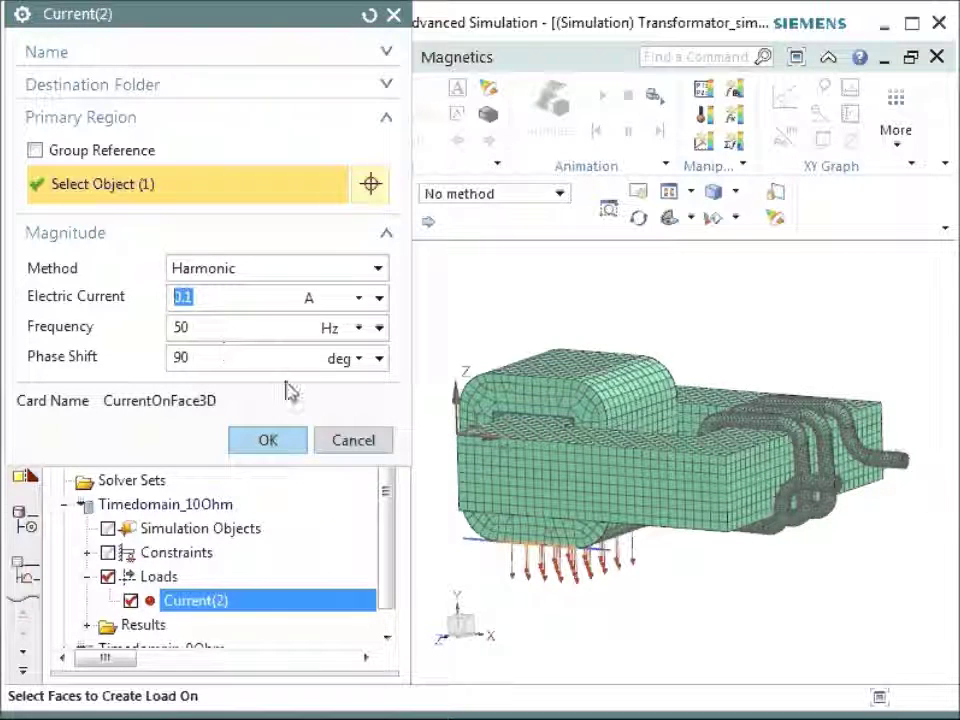
{"action": "left_click", "coordinate": [346, 440]}
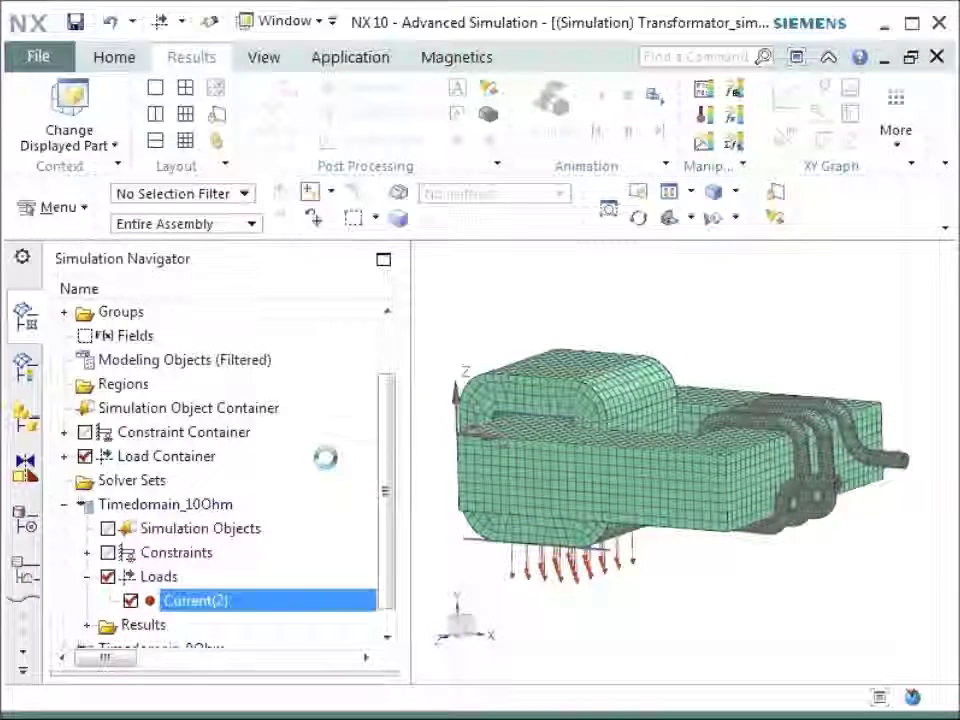
{"action": "right_click", "coordinate": [262, 500]}
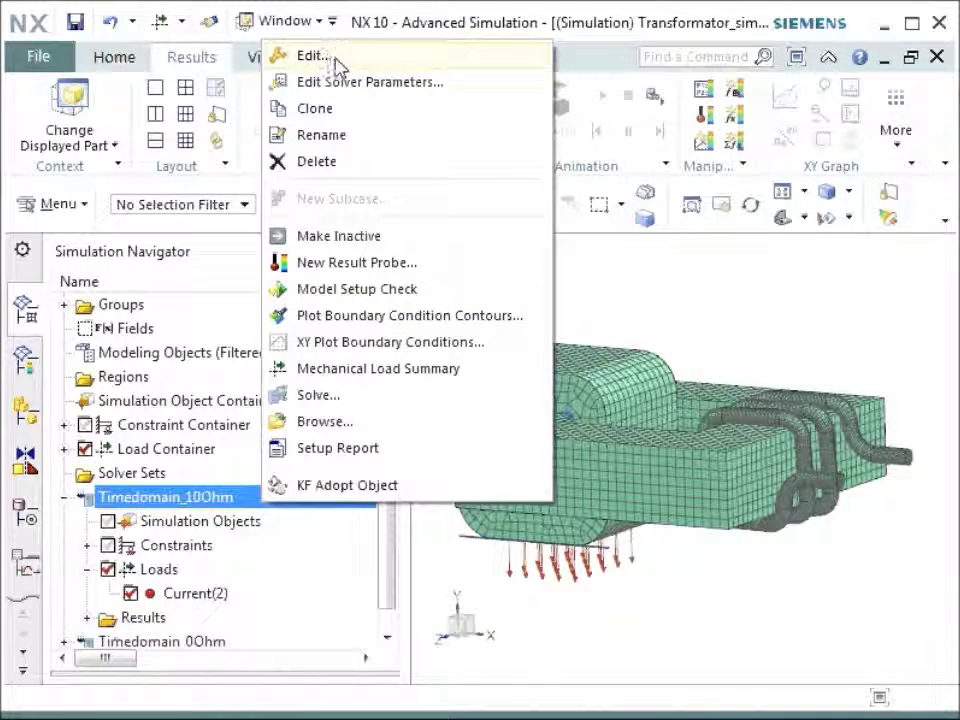
- Check Timedomain_10Ohm's time steps: 144 steps at a 1/1800 sec increment
{"action": "left_click", "coordinate": [334, 64]}
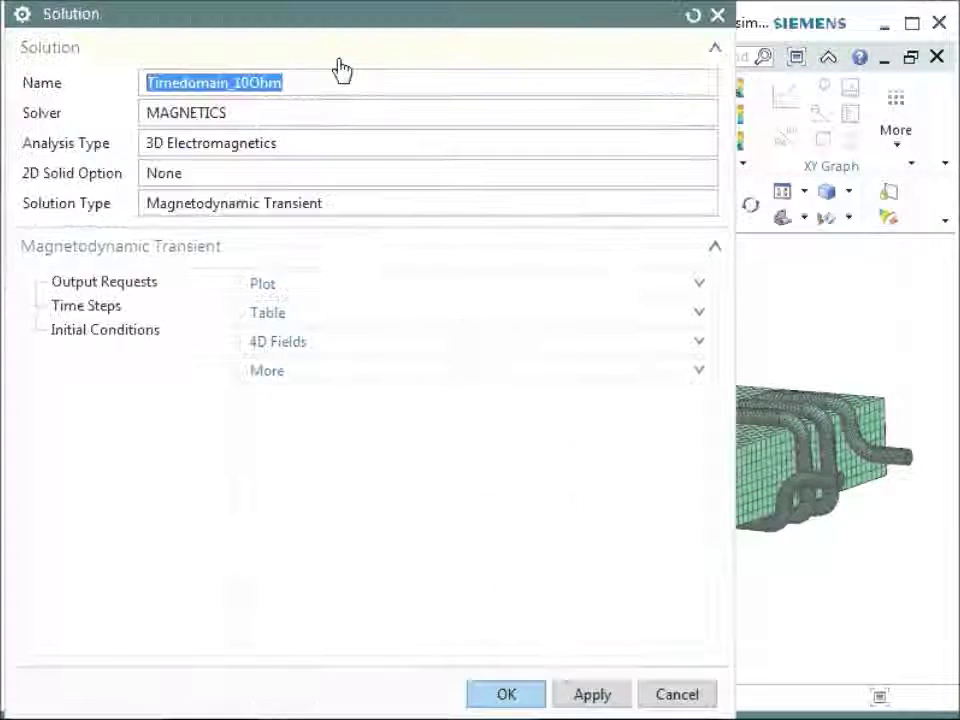
{"action": "left_click", "coordinate": [132, 311]}
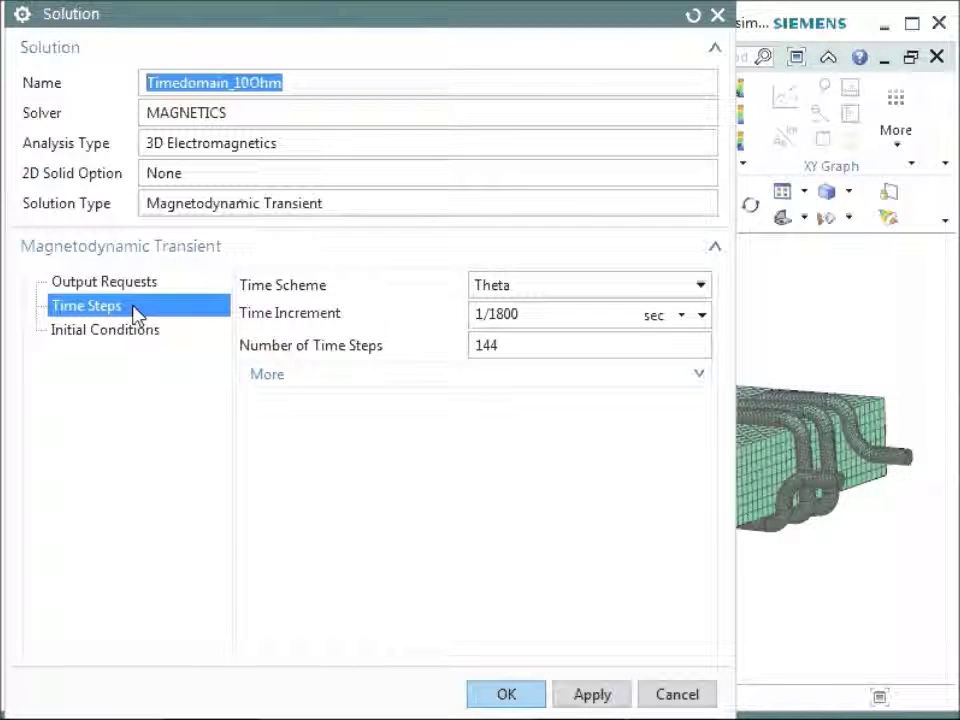
{"action": "left_click_drag", "start_coordinate": [508, 346], "coordinate": [461, 343]}
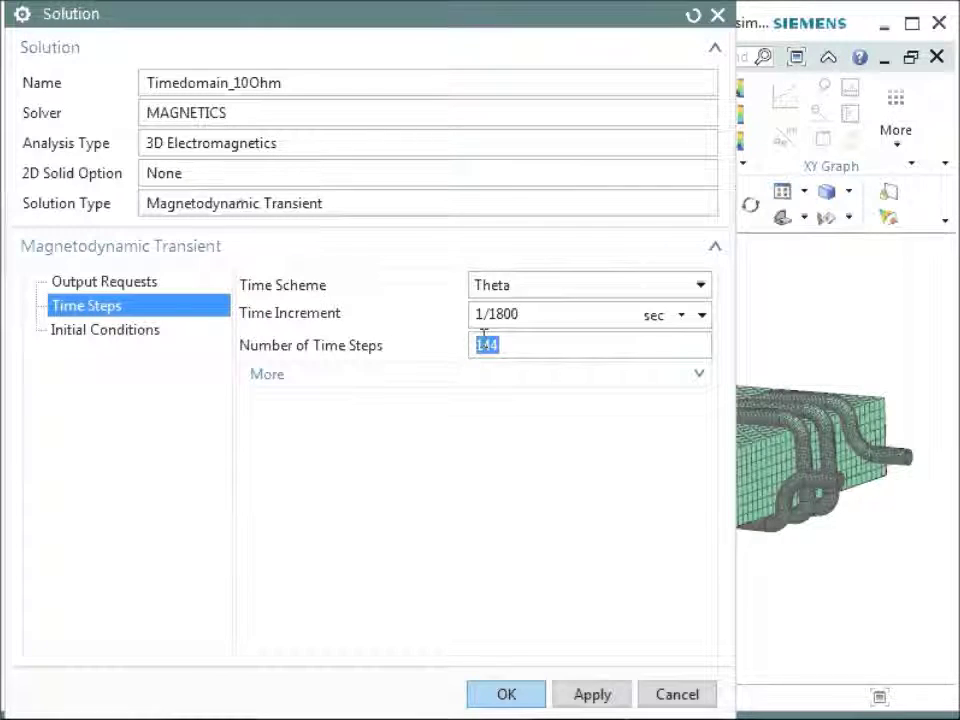
{"action": "left_click_drag", "start_coordinate": [536, 313], "coordinate": [461, 314]}
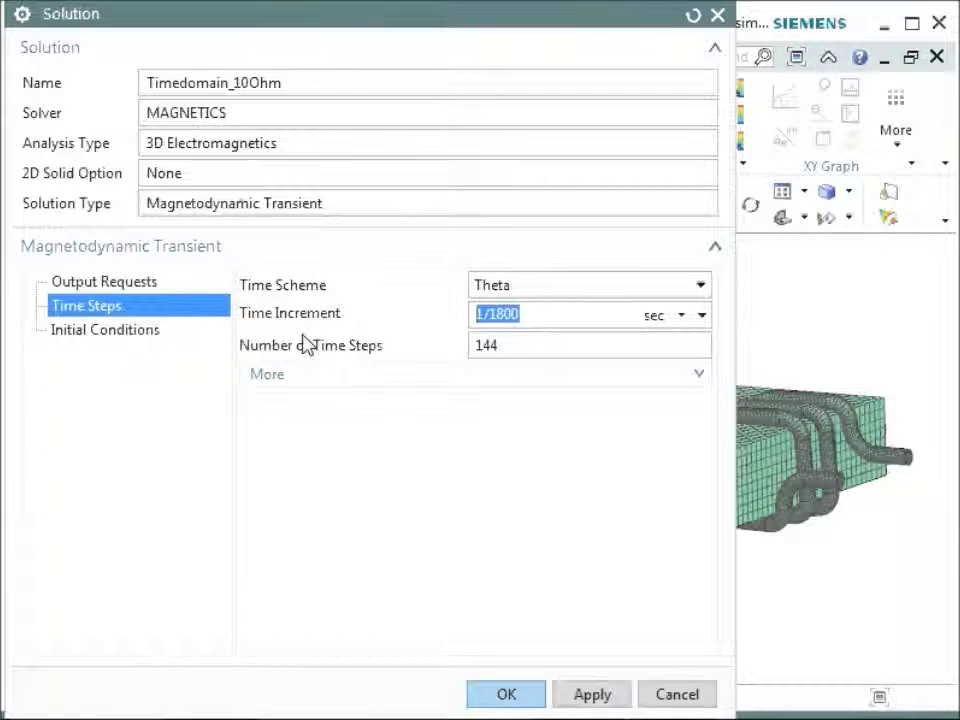
{"action": "left_click", "coordinate": [191, 286]}
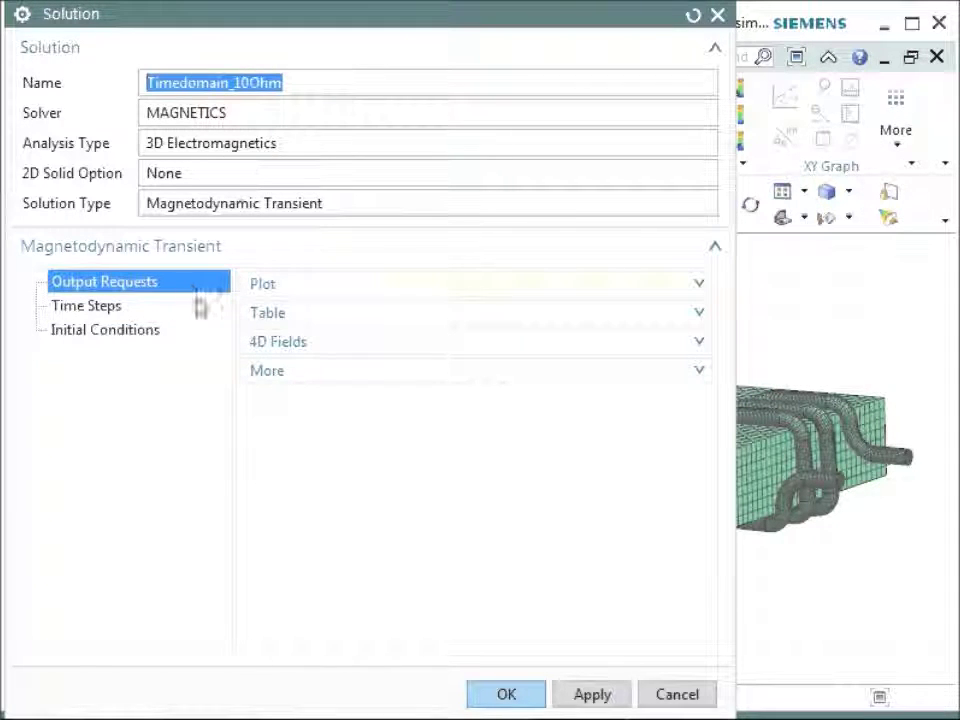
- Look over the solution's plot and table output request lists
{"action": "left_click", "coordinate": [329, 299]}
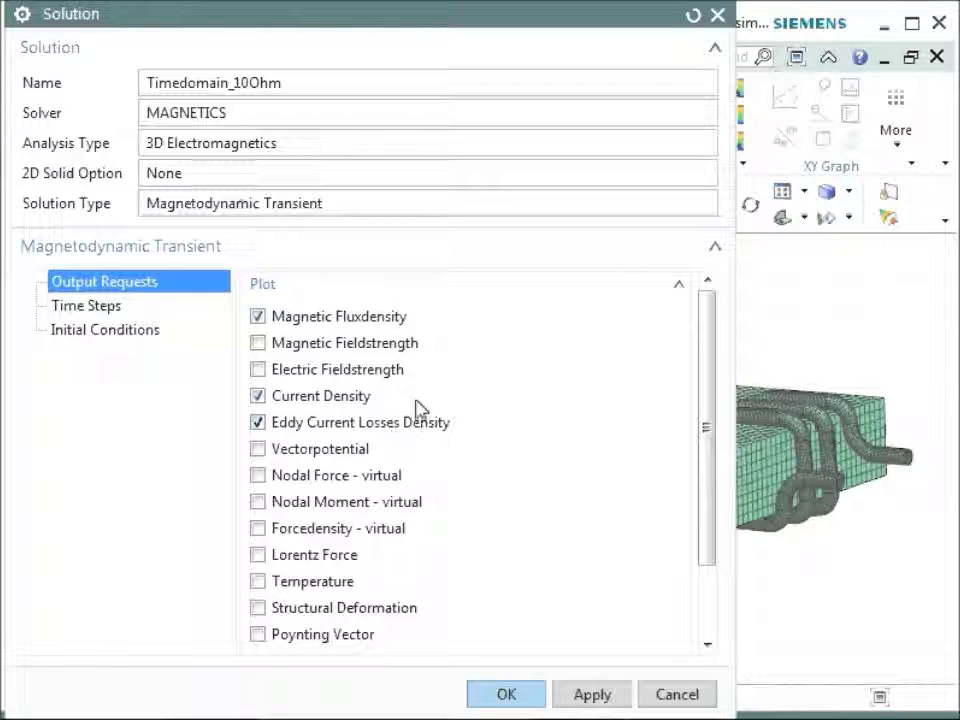
{"action": "left_click", "coordinate": [310, 285]}
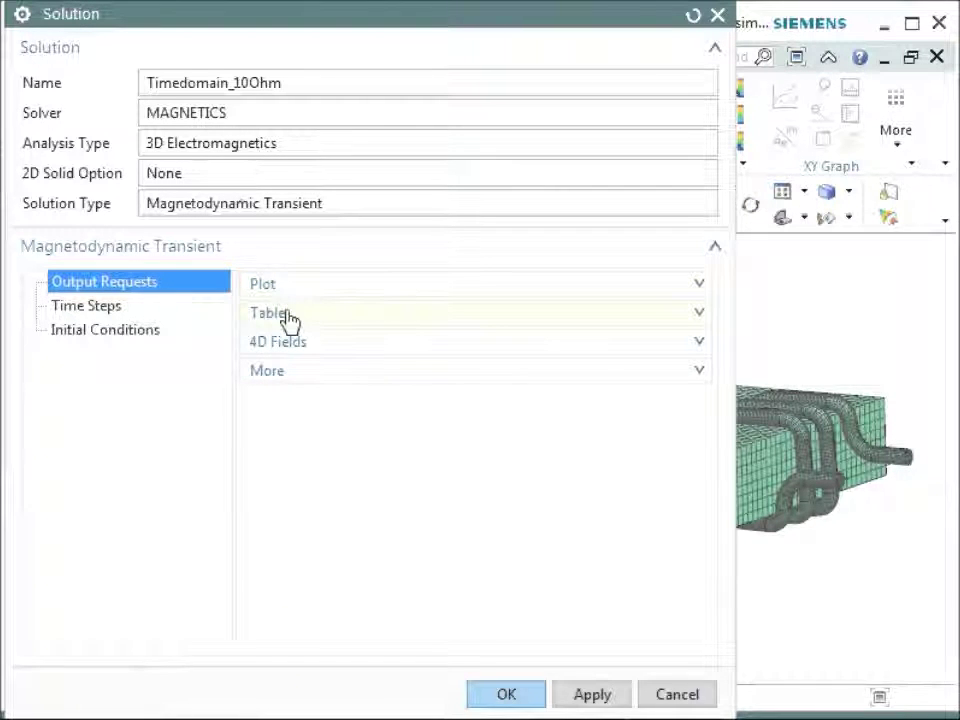
{"action": "left_click", "coordinate": [296, 318]}
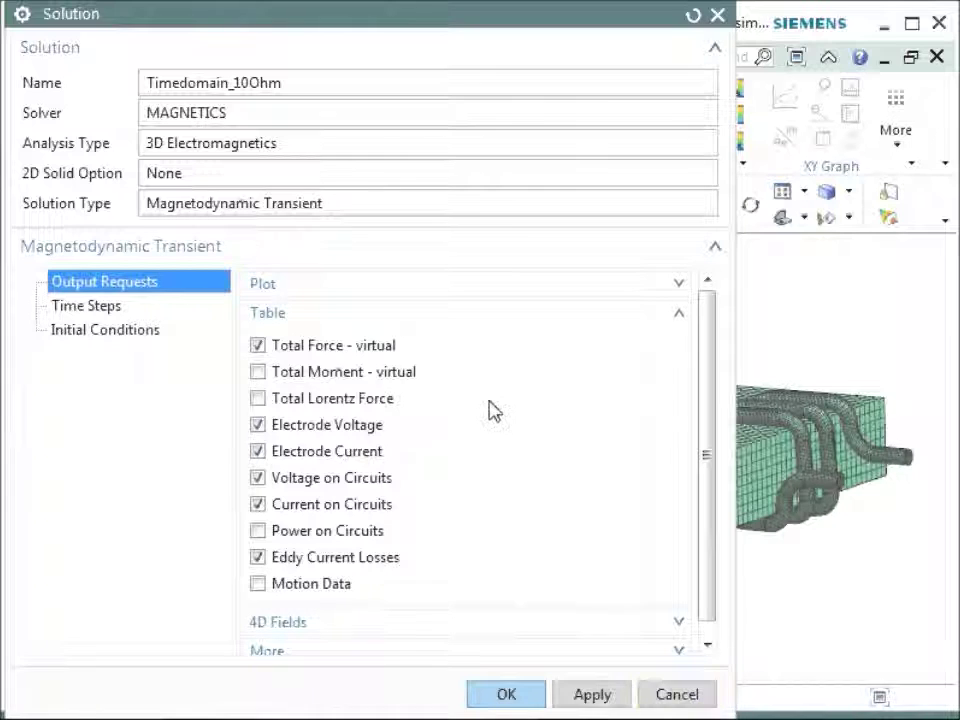
- Confirm MAGNETICS solver, 3D Electromagnetics, Magnetodynamic Transient, then cancel the Solution dialog
{"action": "left_click_drag", "start_coordinate": [323, 204], "coordinate": [150, 199]}
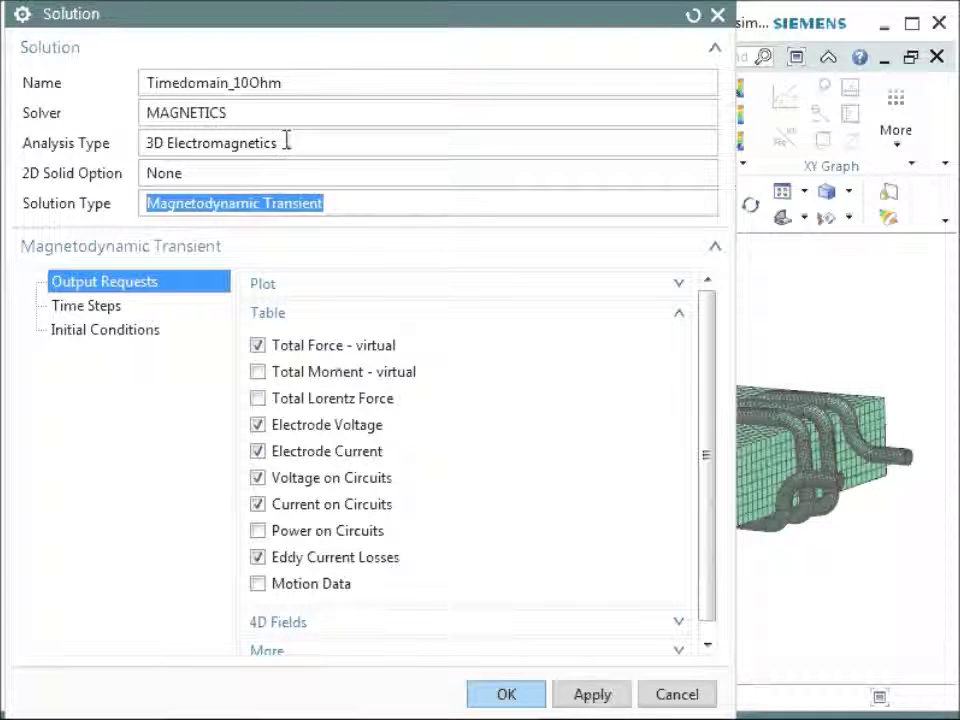
{"action": "left_click_drag", "start_coordinate": [287, 142], "coordinate": [143, 148]}
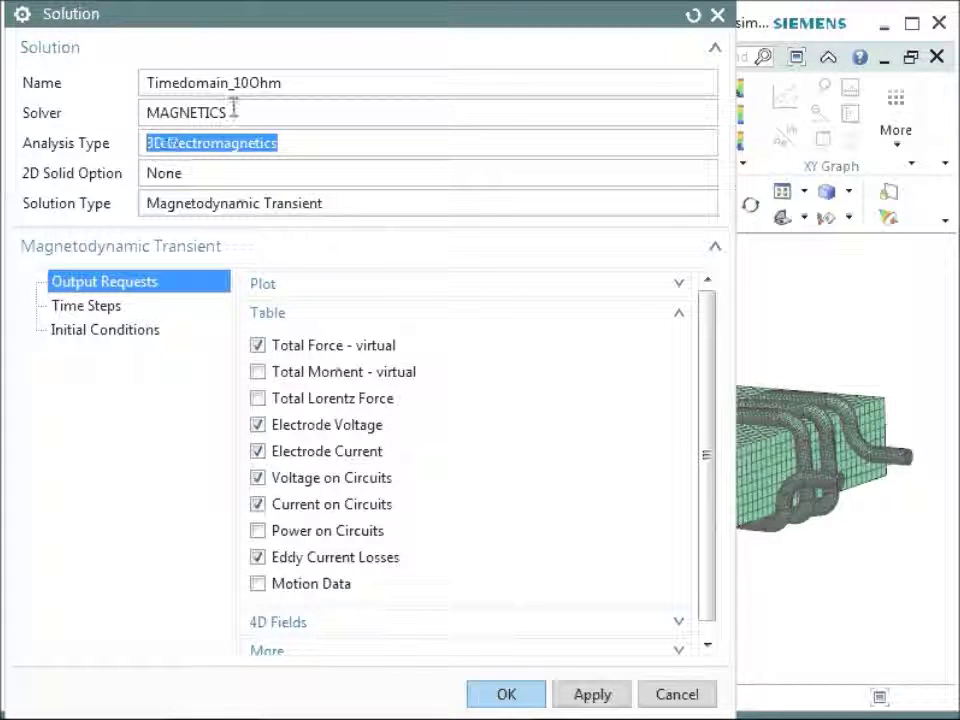
{"action": "left_click_drag", "start_coordinate": [231, 110], "coordinate": [147, 112]}
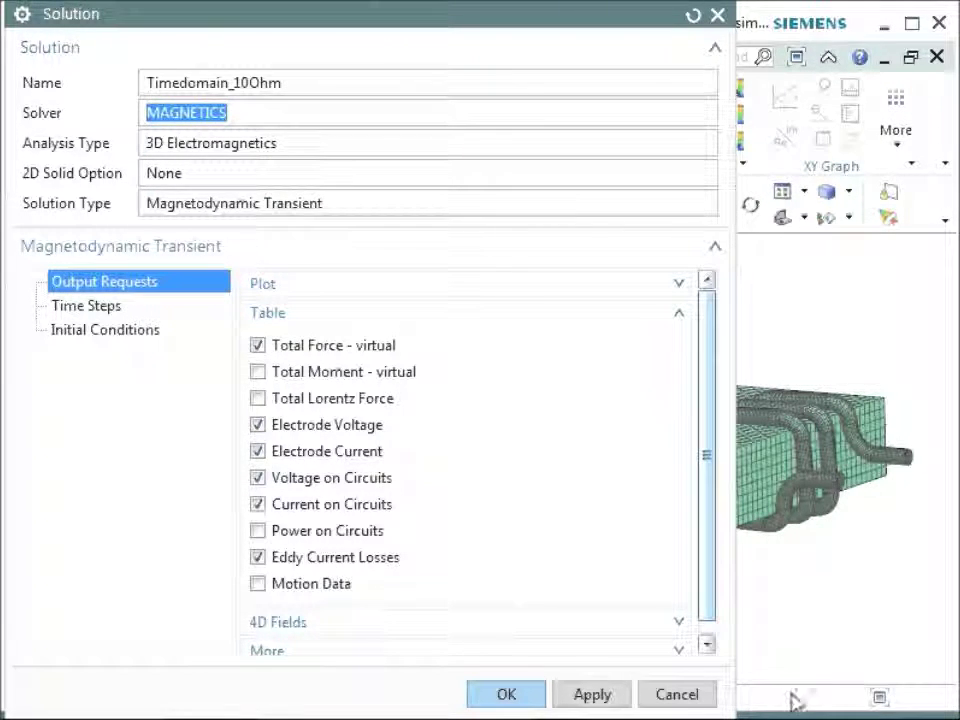
{"action": "left_click", "coordinate": [675, 696]}
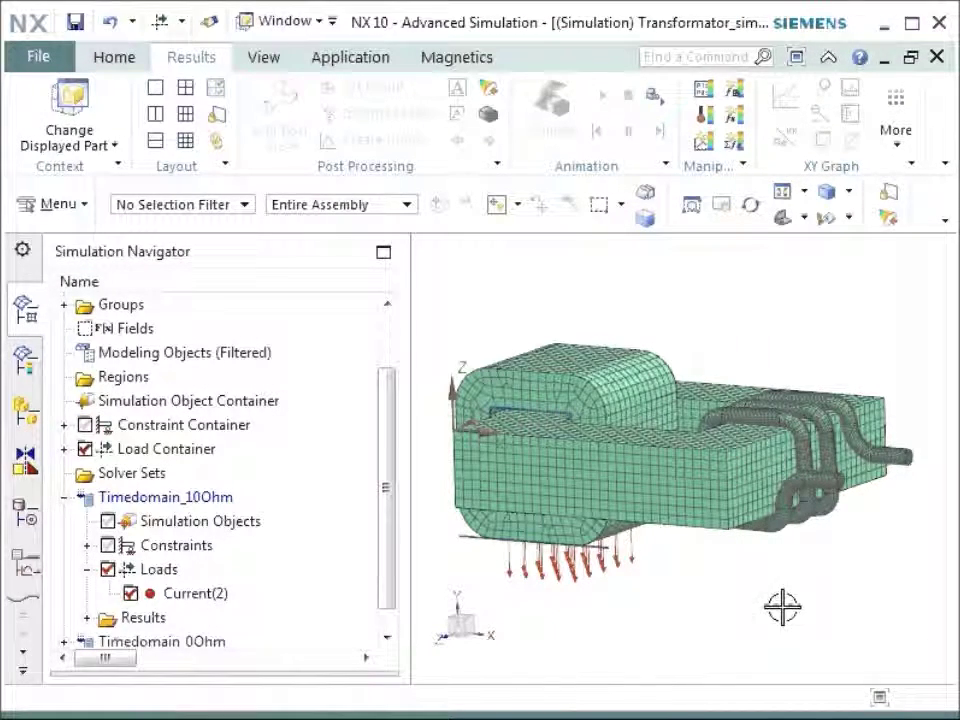
{"action": "mouse_move", "coordinate": [782, 606]}
{"action": "middle_mouse_down"}
{"action": "mouse_move", "coordinate": [771, 579]}
{"action": "mouse_move", "coordinate": [761, 585]}
{"action": "mouse_move", "coordinate": [766, 601]}
{"action": "middle_mouse_up"}
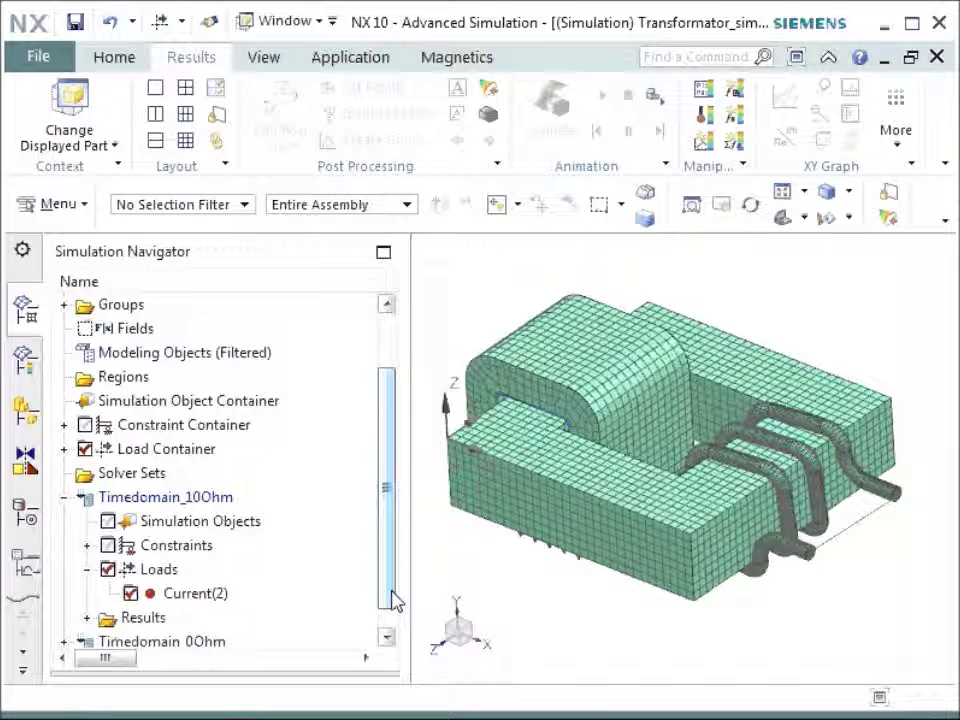
- Bring up the XY Function Navigator listing the Timedomain_0Ohm and Timedomain_10Ohm result functions
{"action": "left_click", "coordinate": [26, 566]}
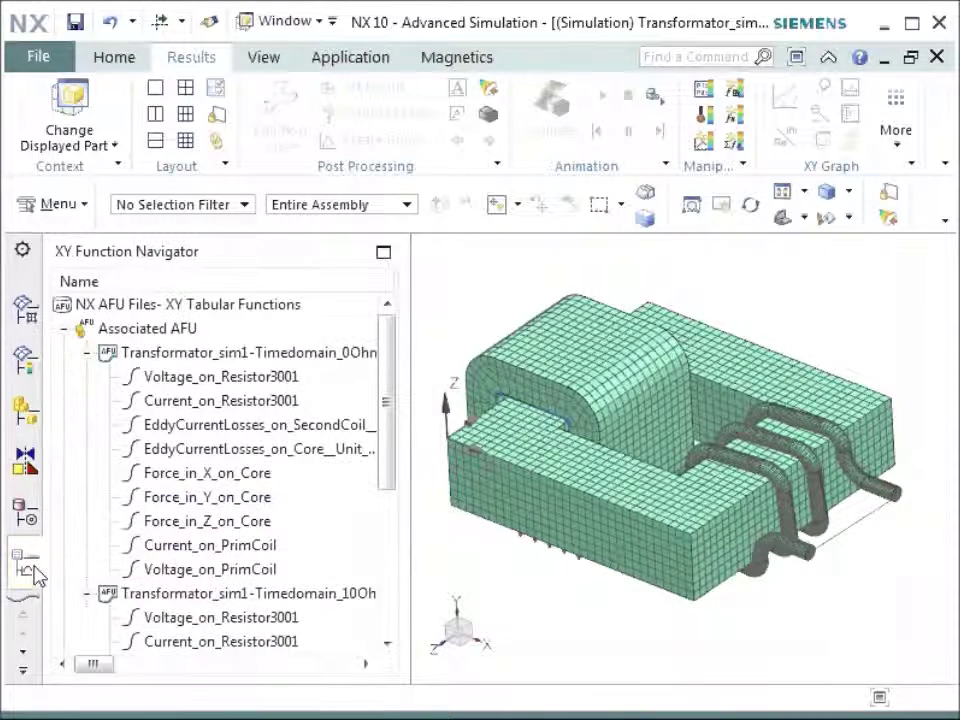
- Collapse the result nodes and select the Transformator_sim1-Timedomain_0Ohm result file
{"action": "left_click", "coordinate": [87, 352]}
{"action": "left_click", "coordinate": [87, 376]}
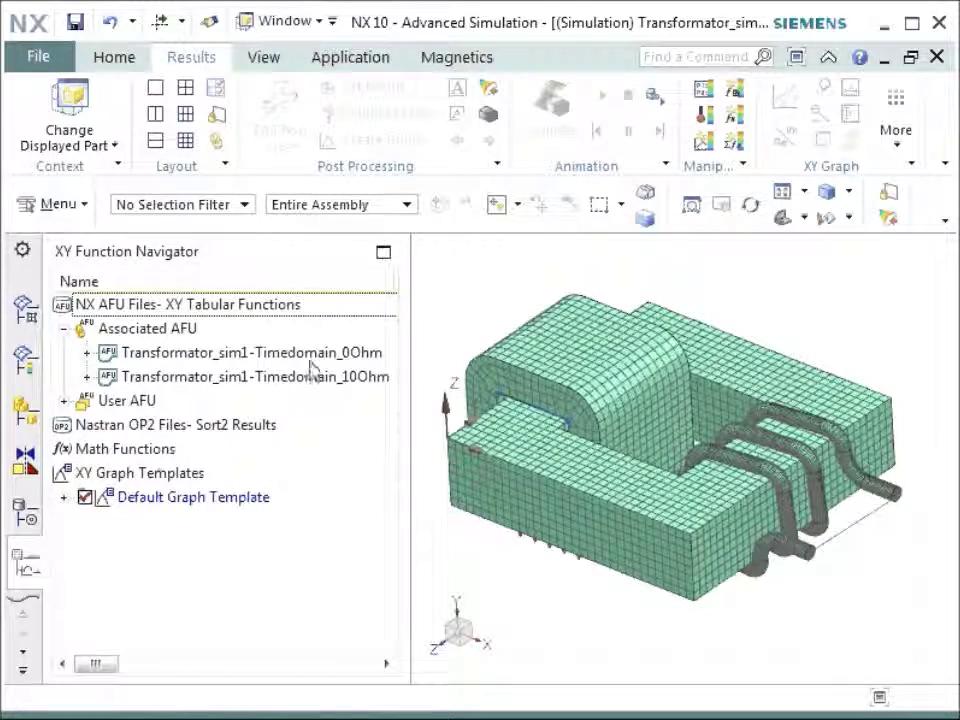
{"action": "left_click", "coordinate": [254, 358]}
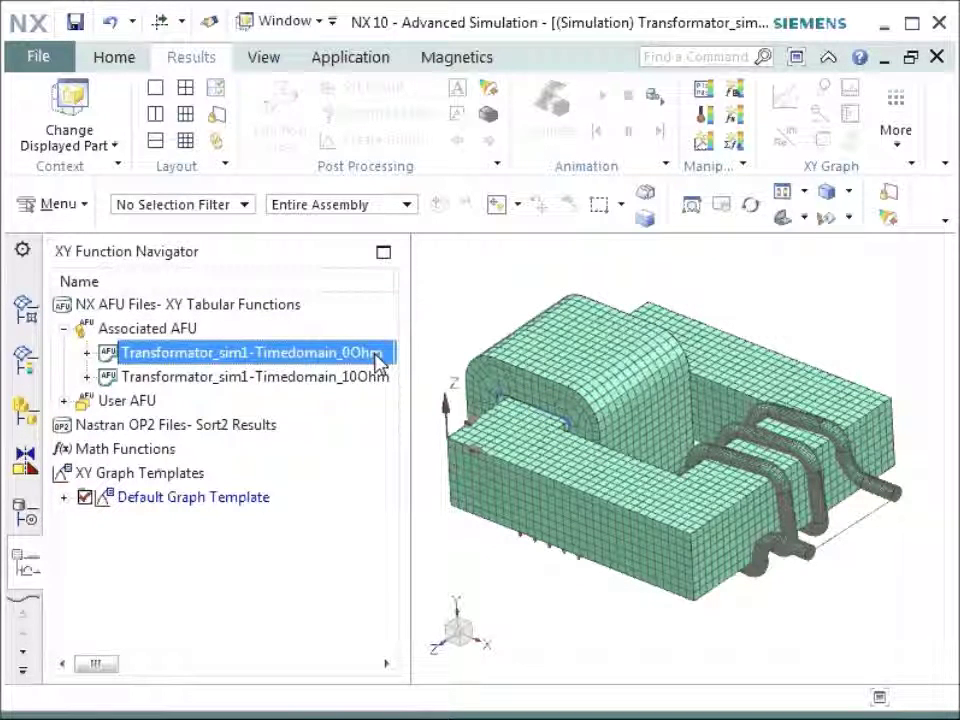
{"action": "left_click", "coordinate": [376, 387]}
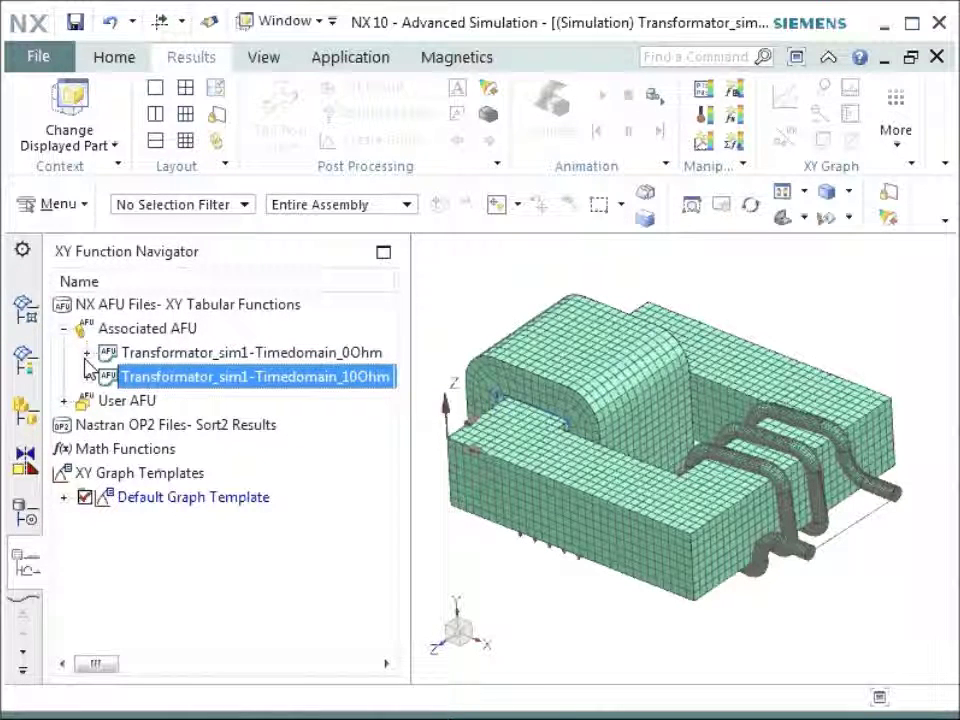
{"action": "left_click", "coordinate": [120, 356]}
- Expand the Timedomain_0Ohm results and select Voltage_on_Resistor3001 and Current_on_Resistor3001
{"action": "left_click", "coordinate": [86, 354]}
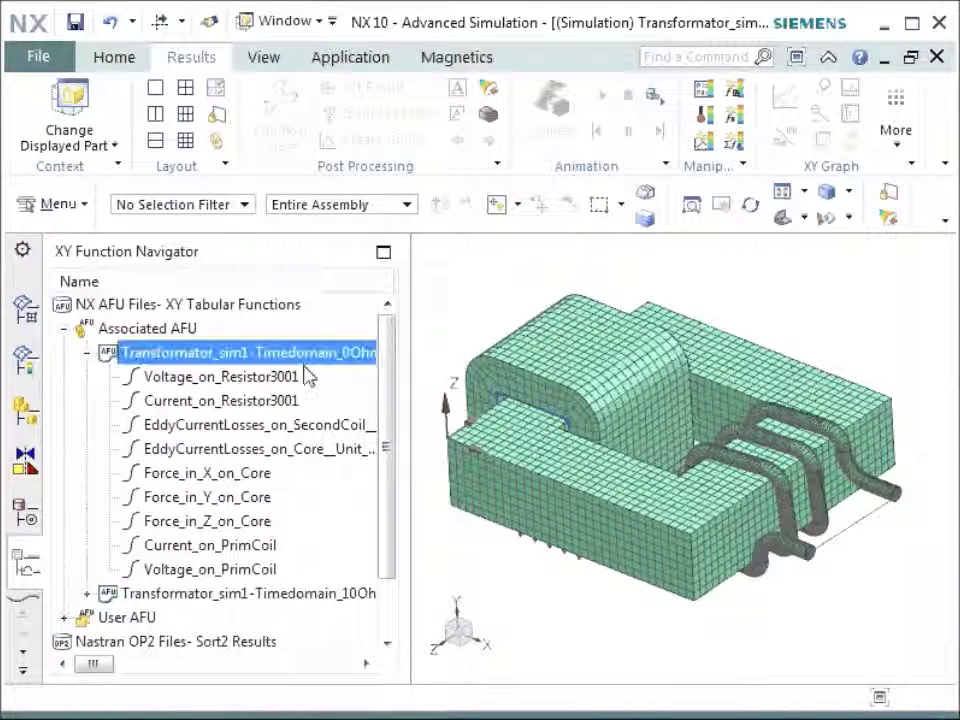
{"action": "left_click", "coordinate": [257, 383]}
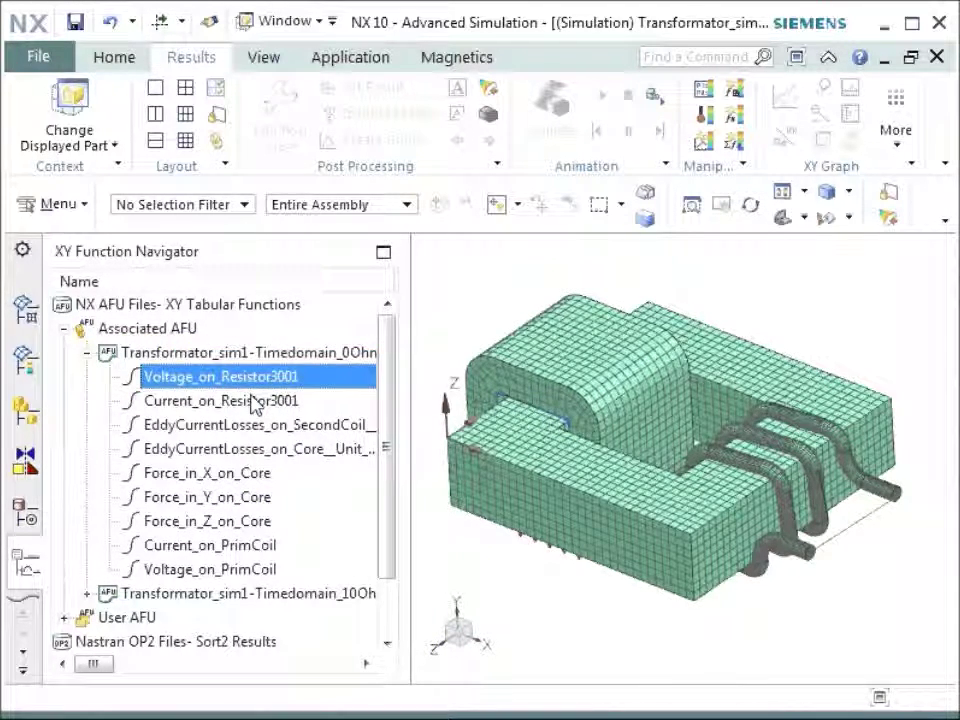
{"action": "left_click", "coordinate": [250, 402], "text": "ctrl"}
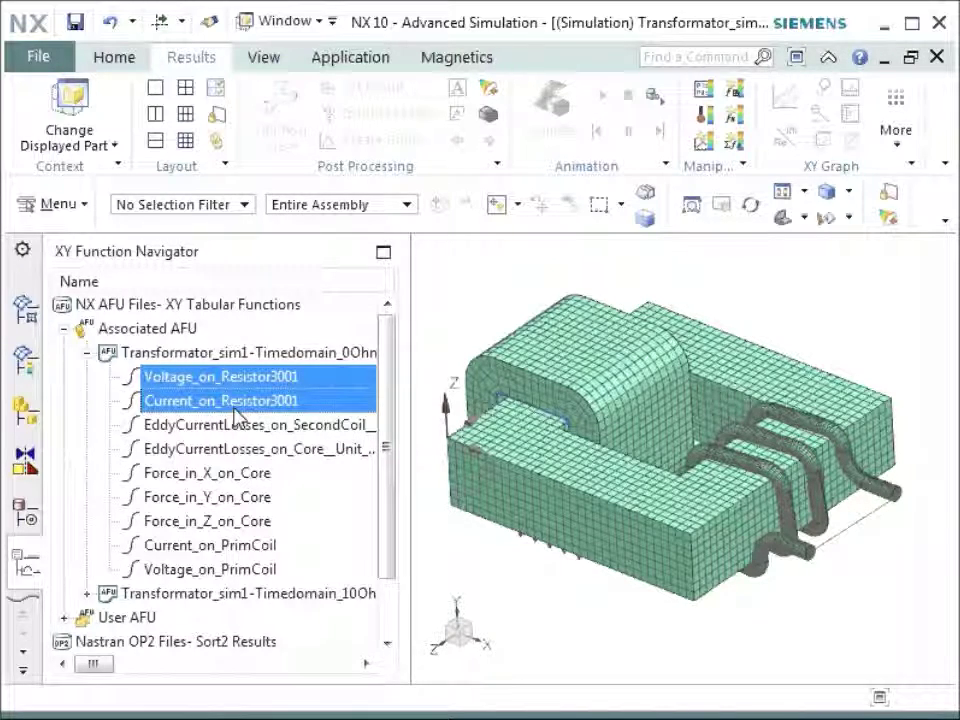
- Plot the two selected resistor functions as an XY graph in a new window
{"action": "right_click", "coordinate": [325, 392]}
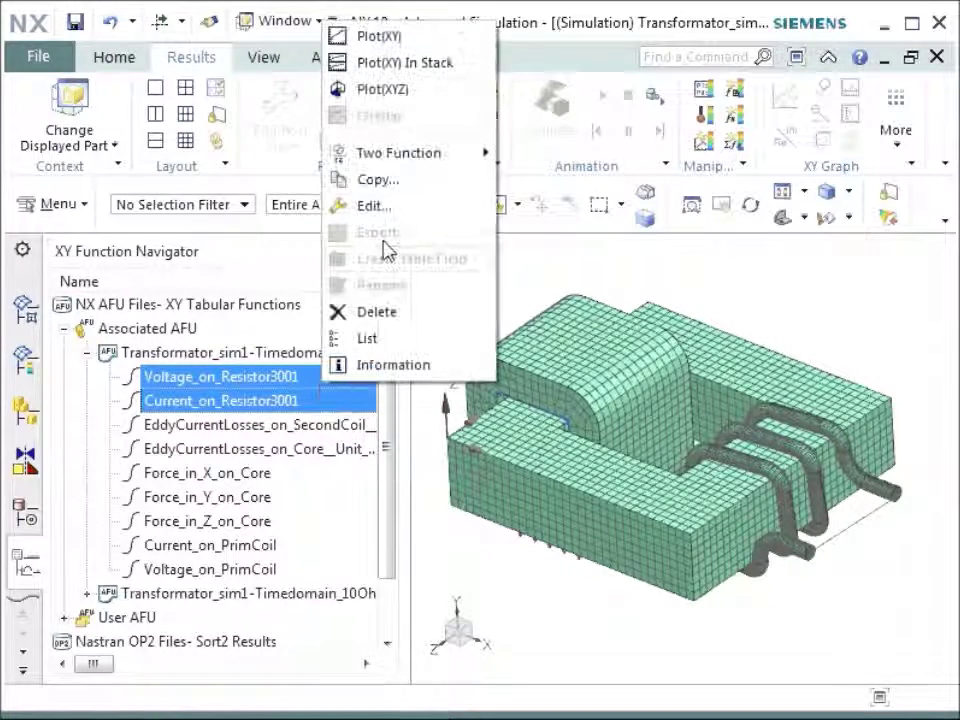
{"action": "left_click", "coordinate": [392, 40]}
{"action": "left_click", "coordinate": [81, 72]}
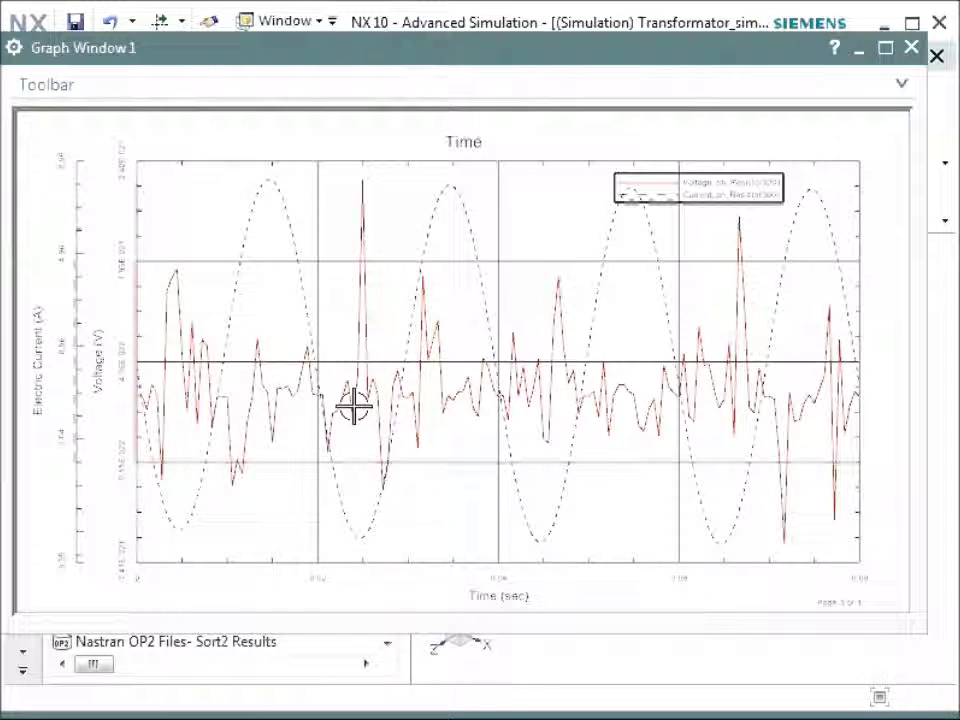
- Label the peak at X=1.444E-002, 8.173 with the Peak tool, then close the graph
{"action": "left_click", "coordinate": [53, 90]}
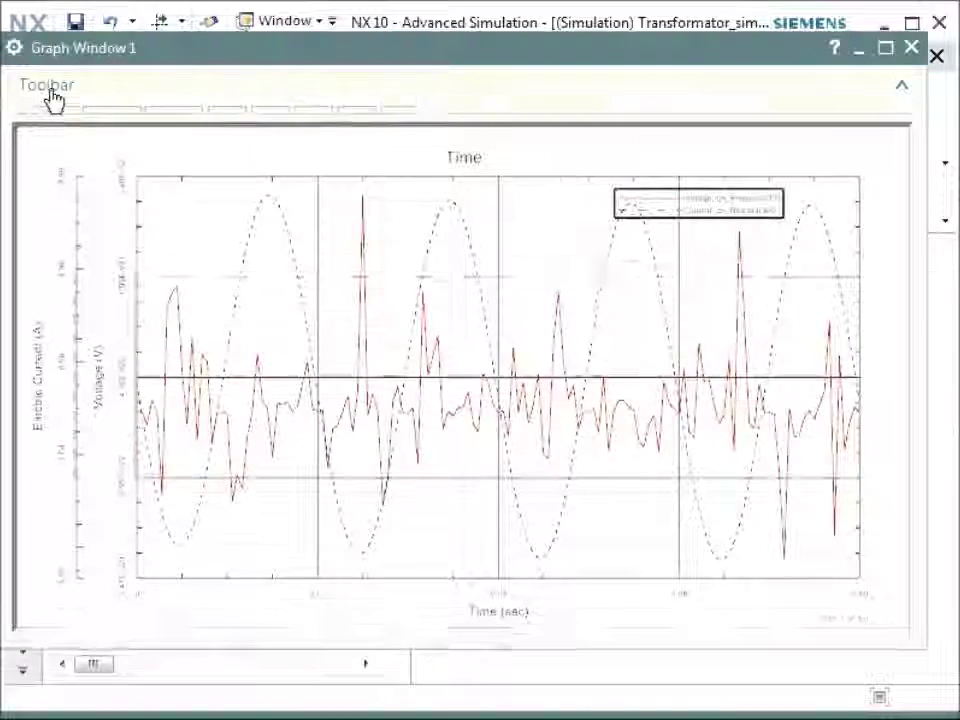
{"action": "left_click", "coordinate": [101, 127]}
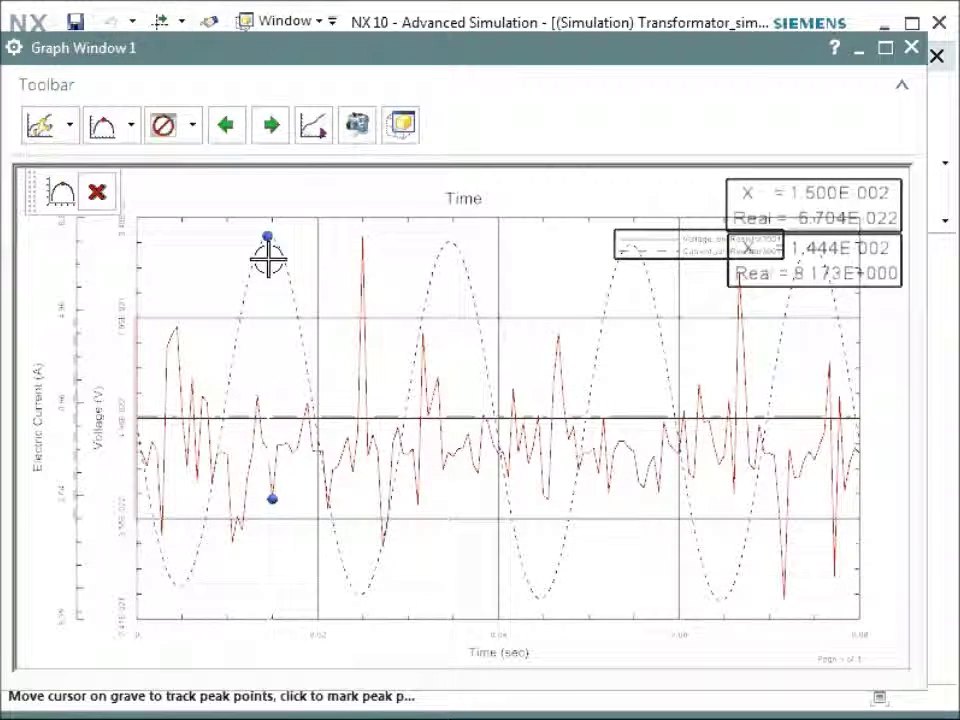
{"action": "left_click", "coordinate": [268, 258]}
{"action": "left_click_drag", "start_coordinate": [274, 279], "coordinate": [294, 321]}
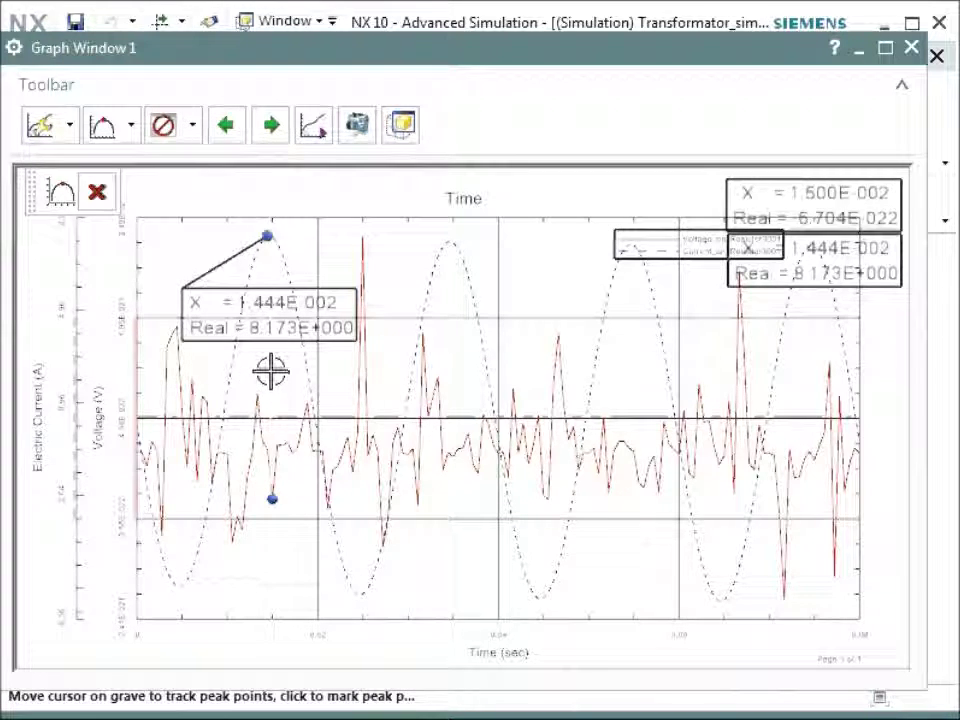
{"action": "left_click", "coordinate": [100, 195]}
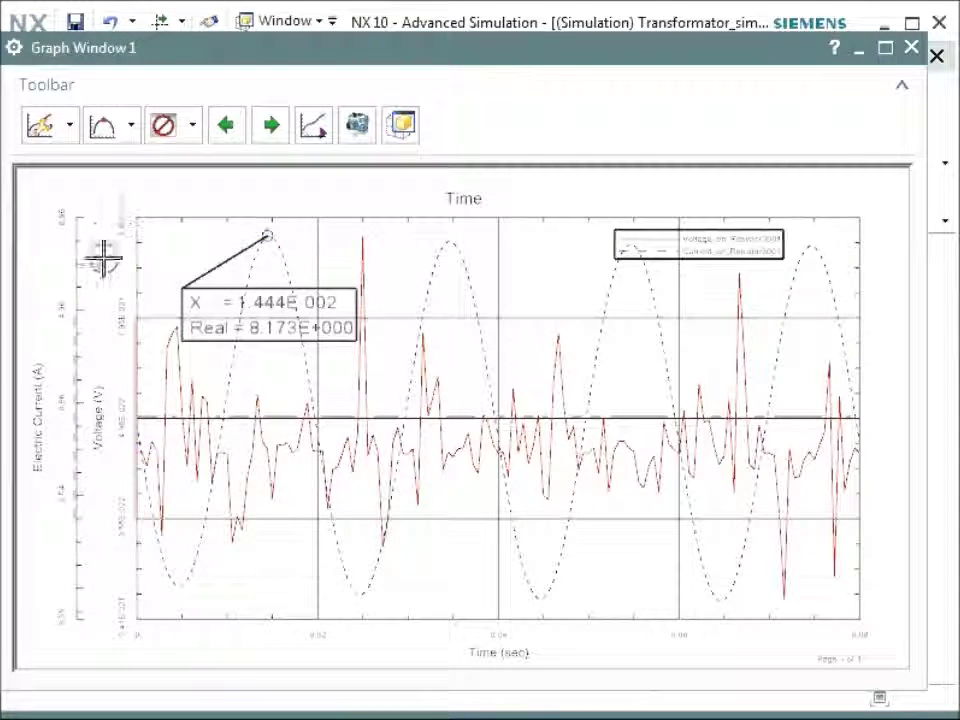
{"action": "left_click", "coordinate": [912, 48]}
- Expand the Timedomain_10Ohm results and select both Resistor3001 voltage and current functions
{"action": "scroll", "coordinate": [390, 450], "scroll_direction": "down", "scroll_amount": 3}
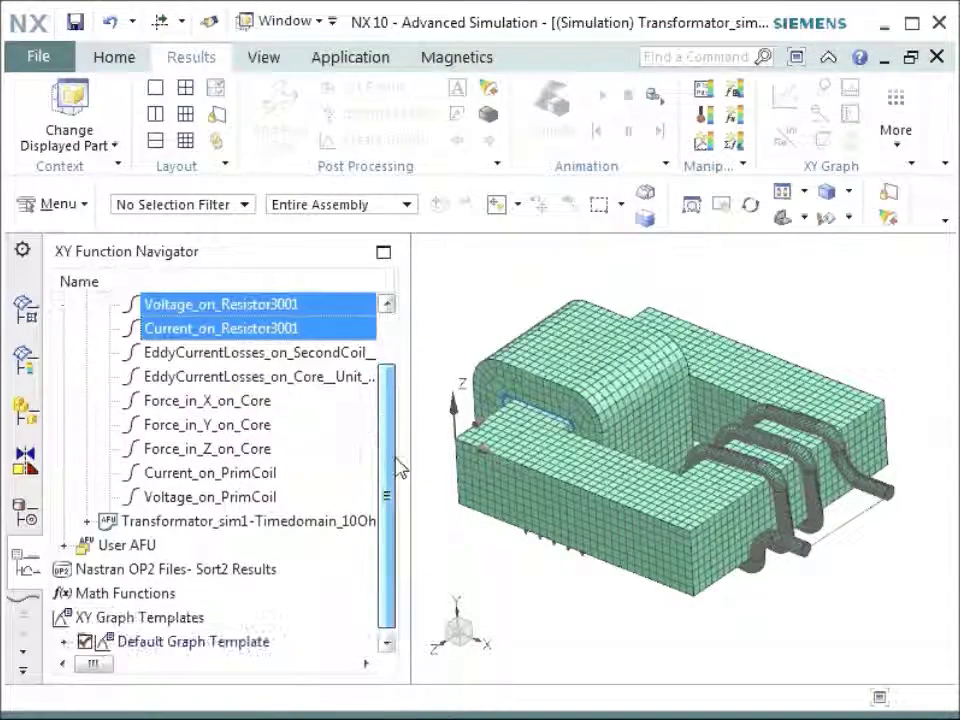
{"action": "left_click", "coordinate": [87, 521]}
{"action": "left_click", "coordinate": [268, 450]}
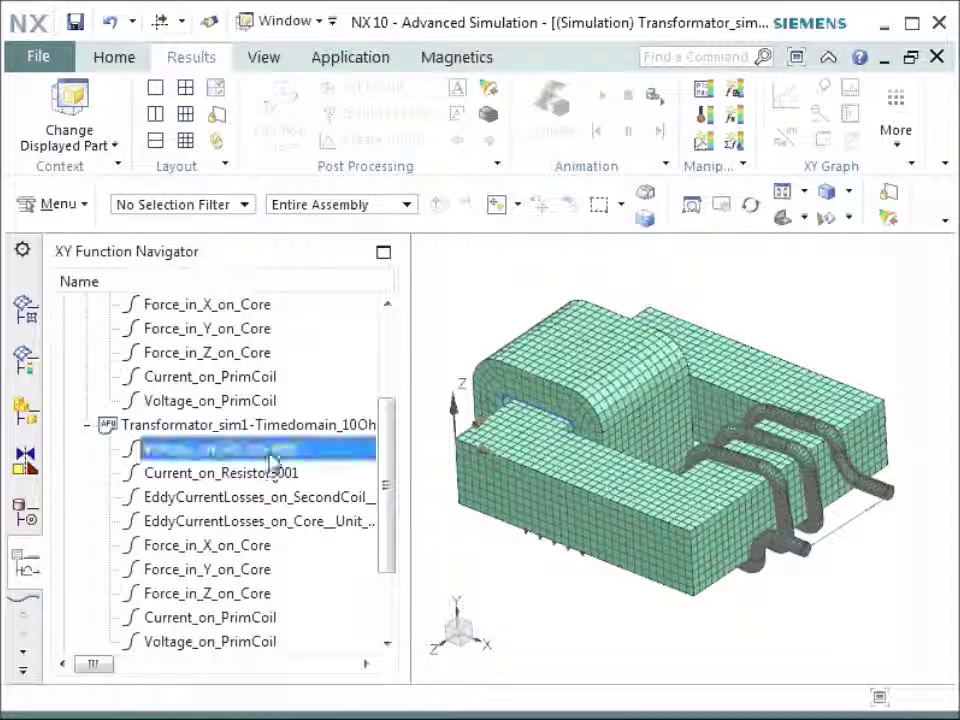
{"action": "left_click", "coordinate": [268, 472], "text": "ctrl"}
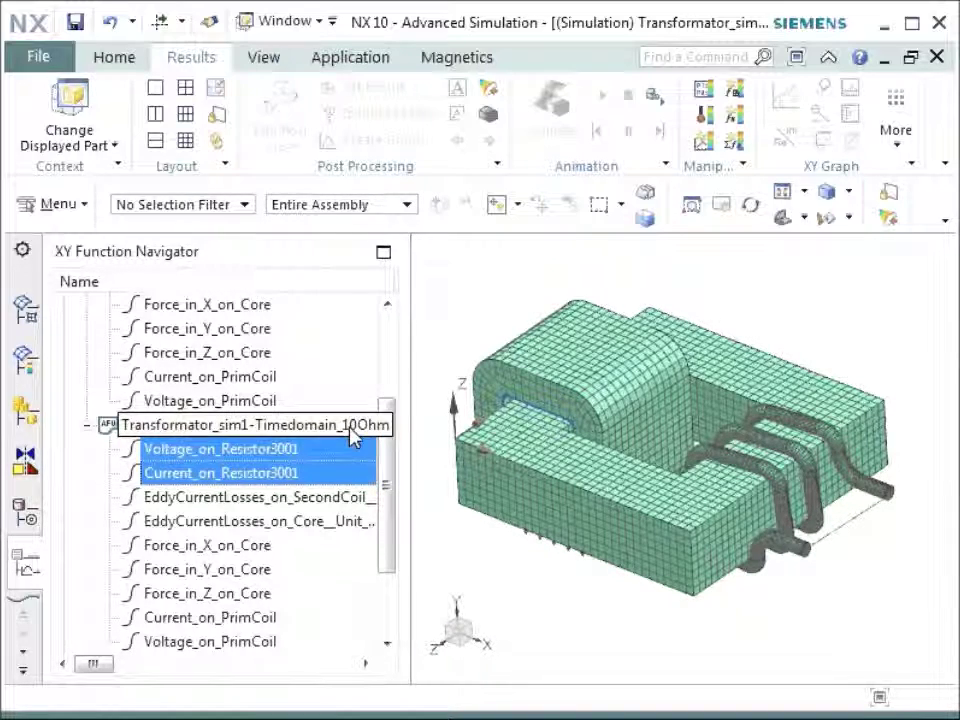
- Plot the 10 Ohm resistor voltage and current in a new graph window, then close it
{"action": "right_click", "coordinate": [330, 455]}
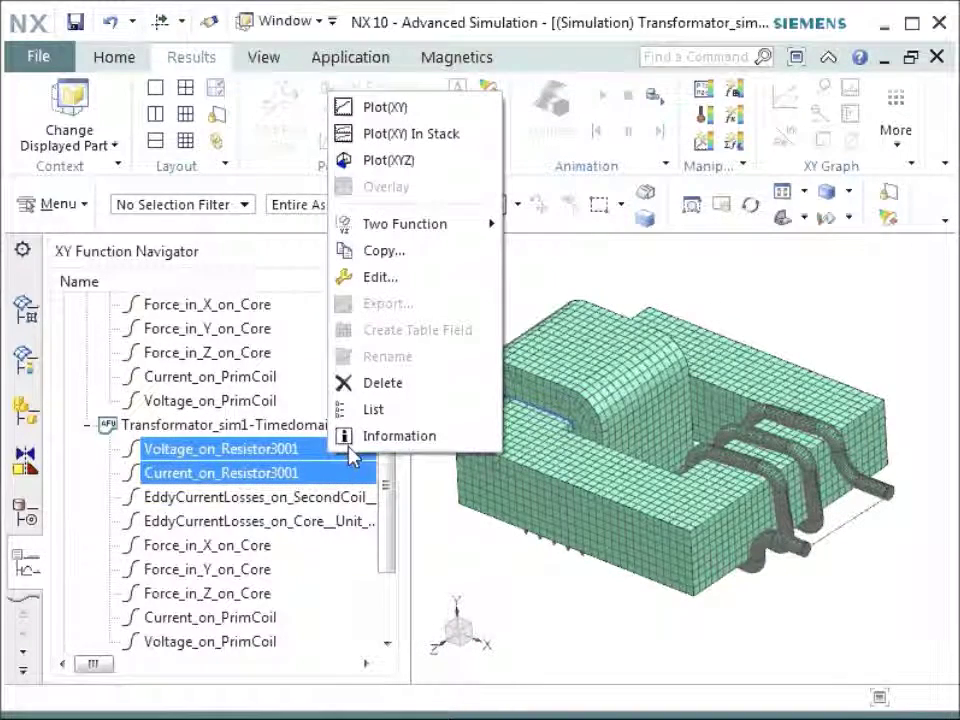
{"action": "left_click", "coordinate": [409, 108]}
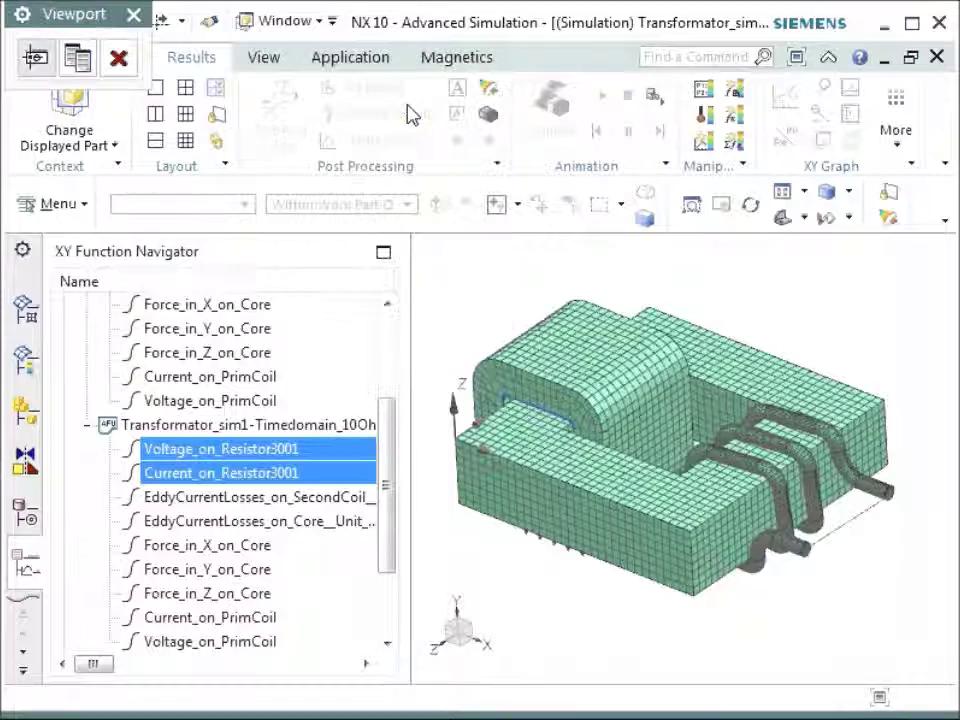
{"action": "left_click", "coordinate": [78, 60]}
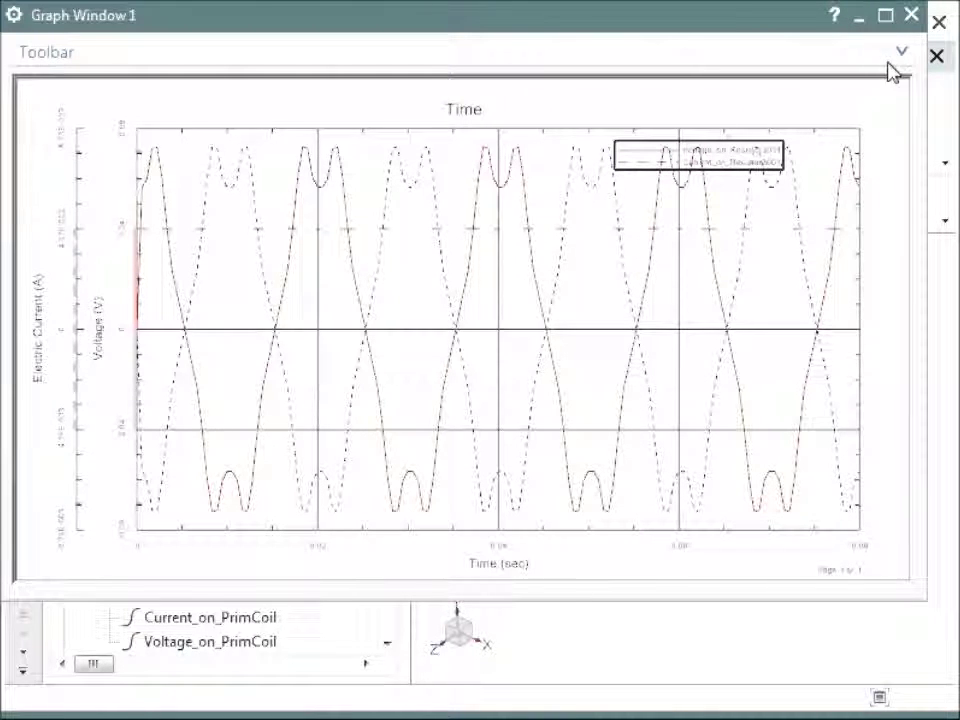
{"action": "left_click", "coordinate": [911, 15]}
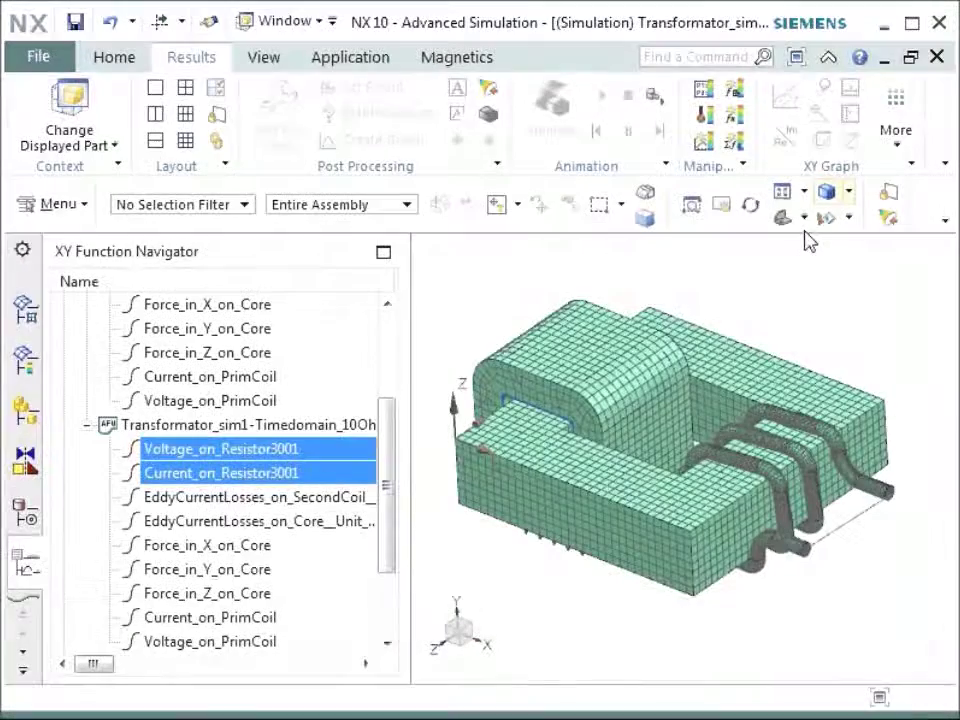
- Plot EddyCurrentLosses_on_Core from the 10 Ohm and 0 Ohm runs together in a new graph window
{"action": "left_click_drag", "start_coordinate": [392, 482], "coordinate": [393, 518]}
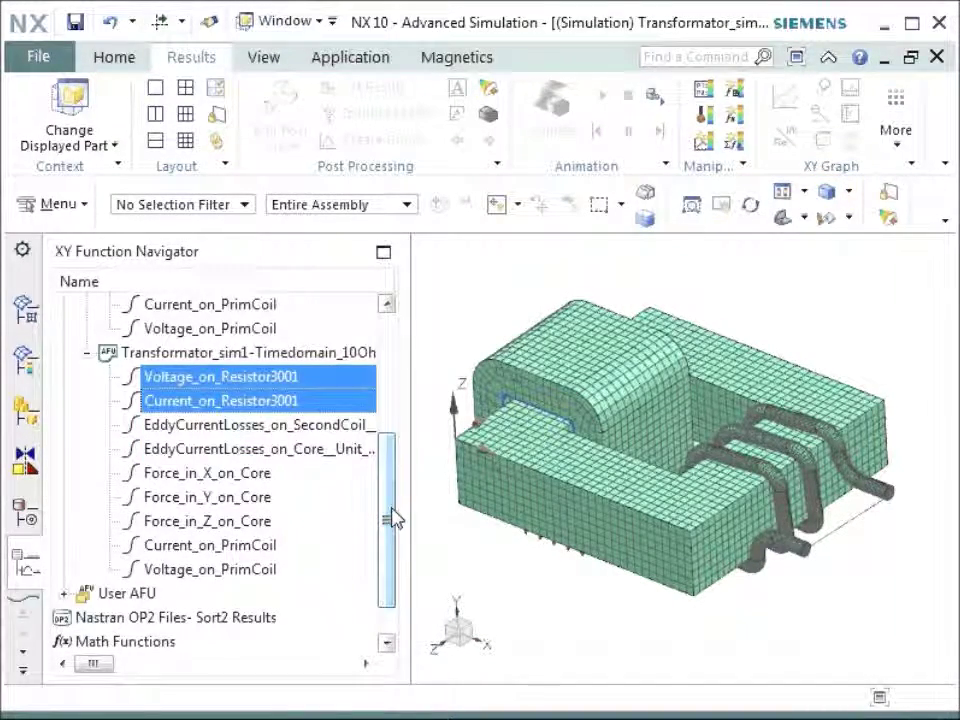
{"action": "left_click", "coordinate": [284, 455]}
{"action": "left_click", "coordinate": [288, 462]}
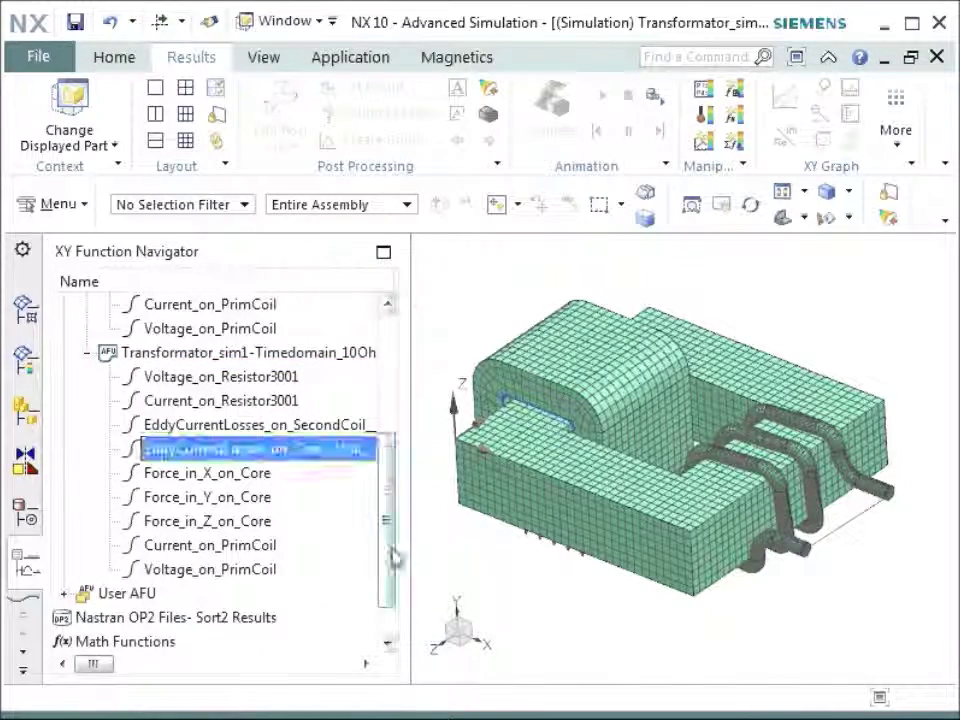
{"action": "left_click_drag", "start_coordinate": [392, 553], "coordinate": [396, 499]}
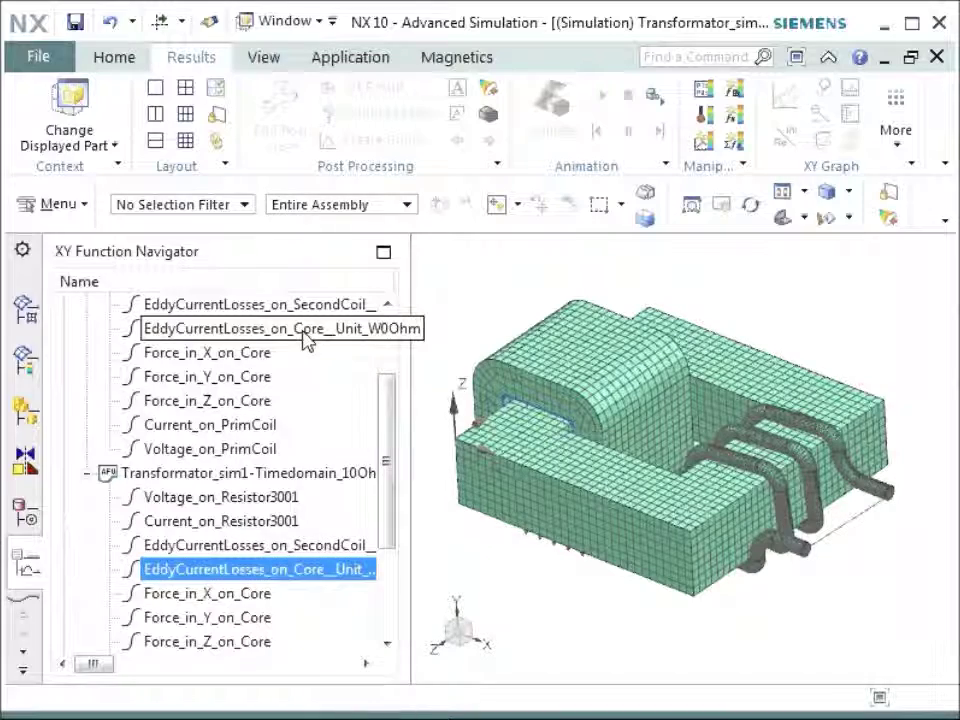
{"action": "right_click", "coordinate": [270, 340]}
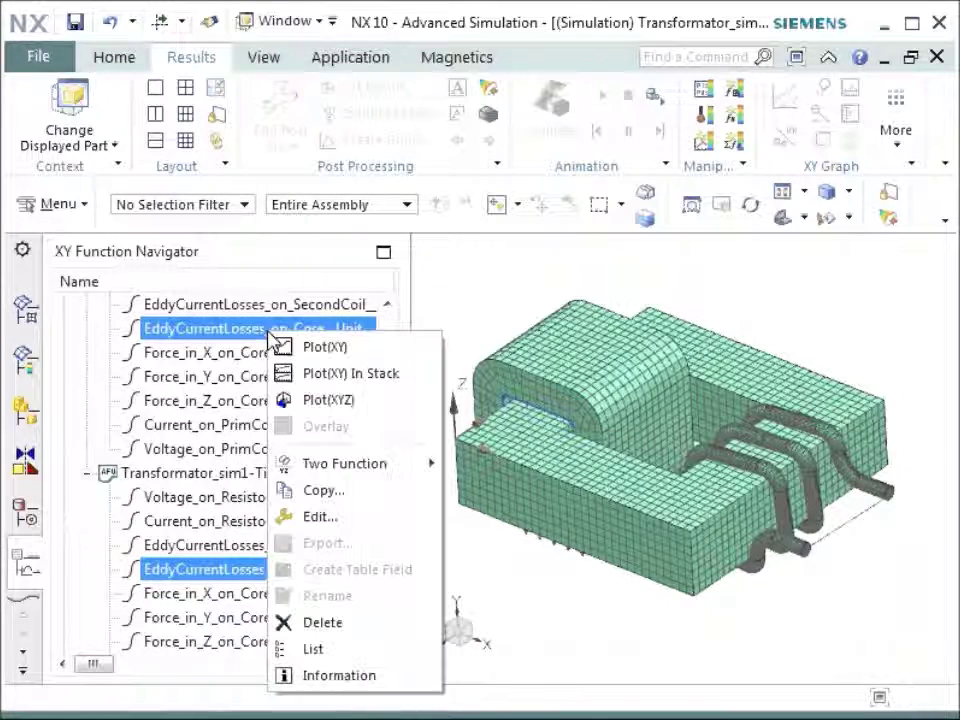
{"action": "left_click", "coordinate": [330, 348]}
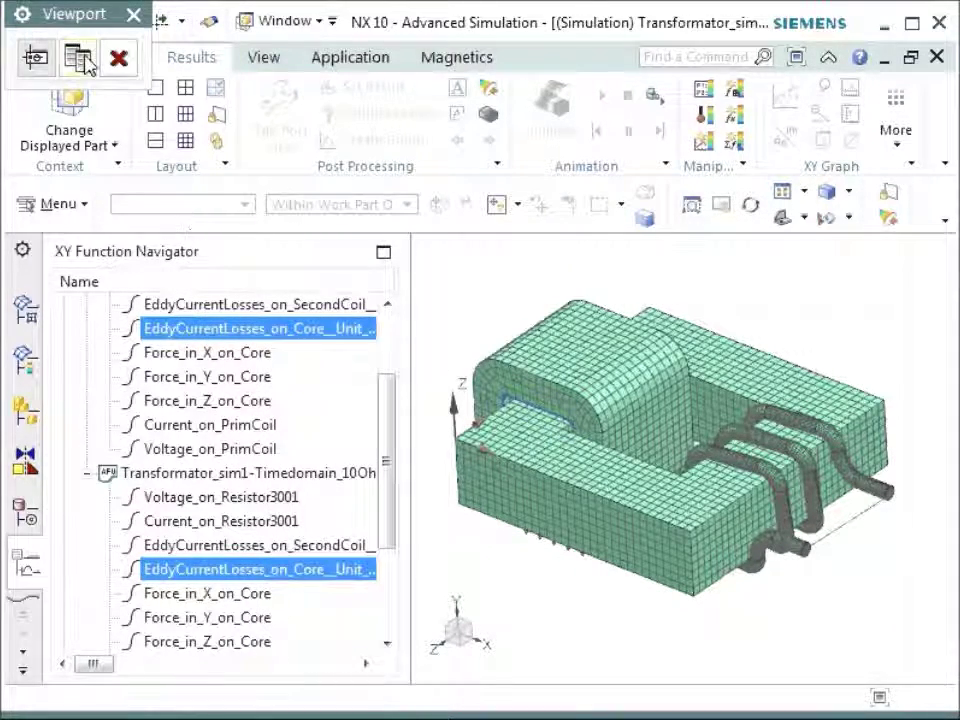
{"action": "left_click", "coordinate": [85, 63]}
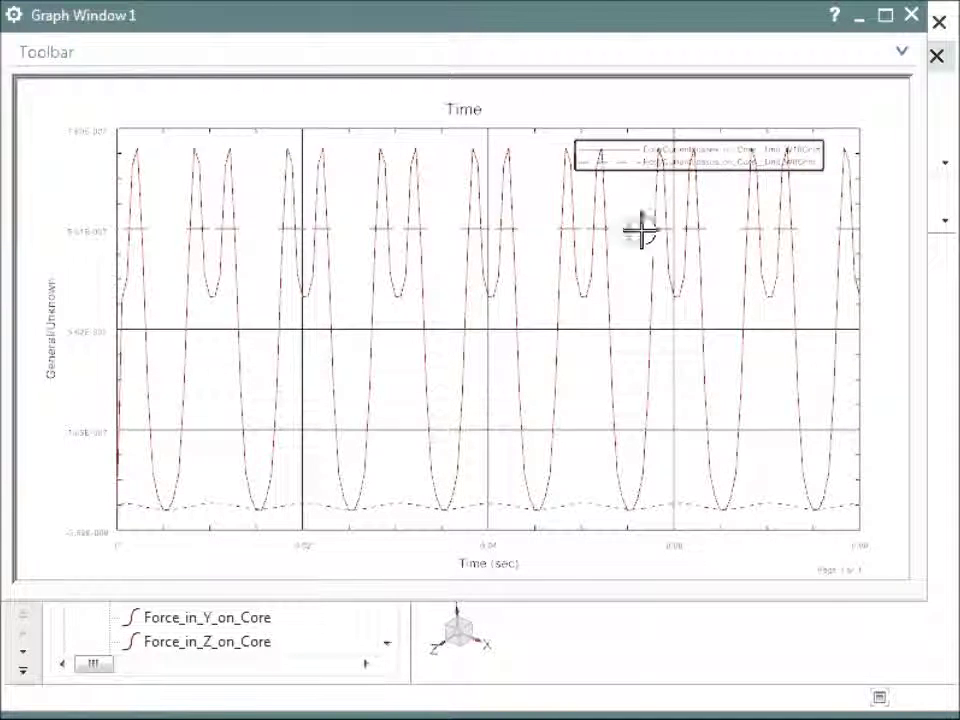
- Plot Force_in_X, Y and Z_on_Core against time in a new graph window, then close it
{"action": "left_click", "coordinate": [911, 16]}
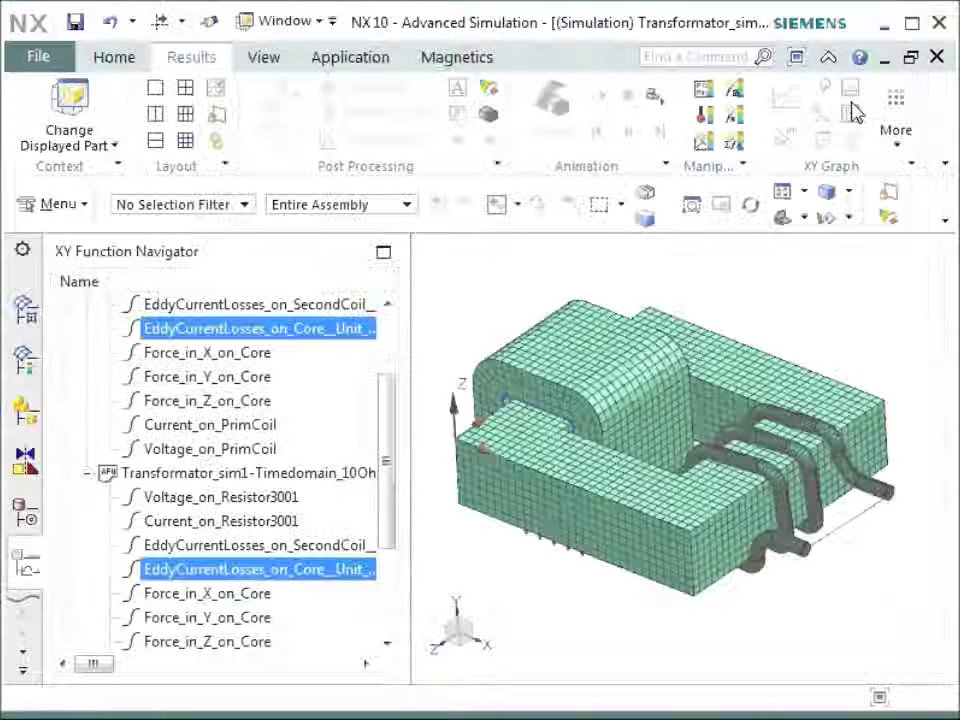
{"action": "left_click", "coordinate": [290, 354]}
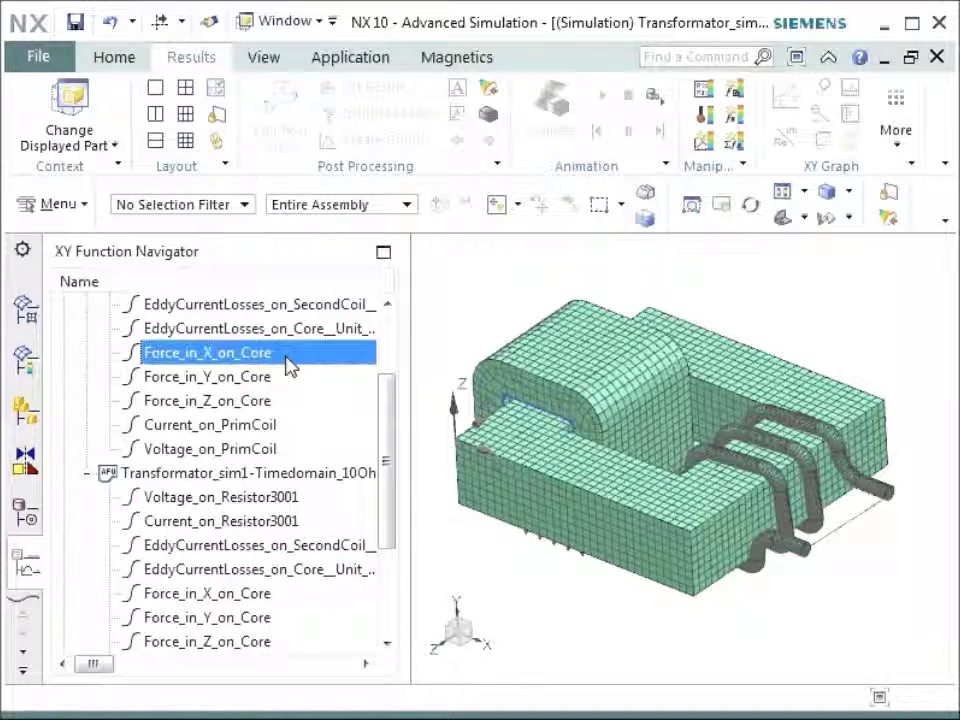
{"action": "left_click", "coordinate": [262, 401], "text": "shift"}
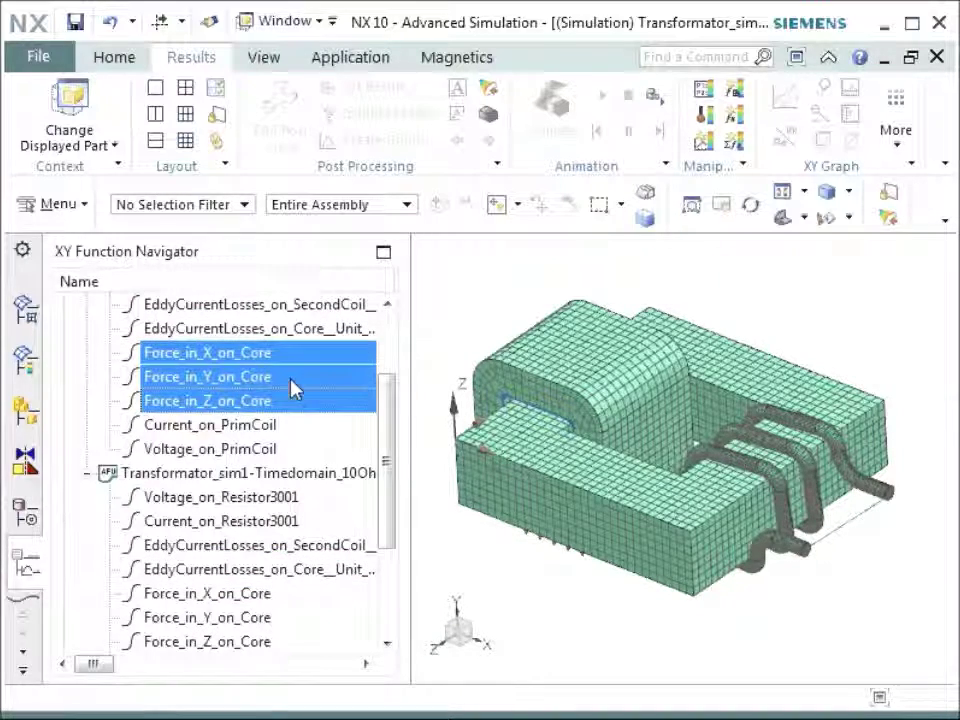
{"action": "right_click", "coordinate": [290, 360]}
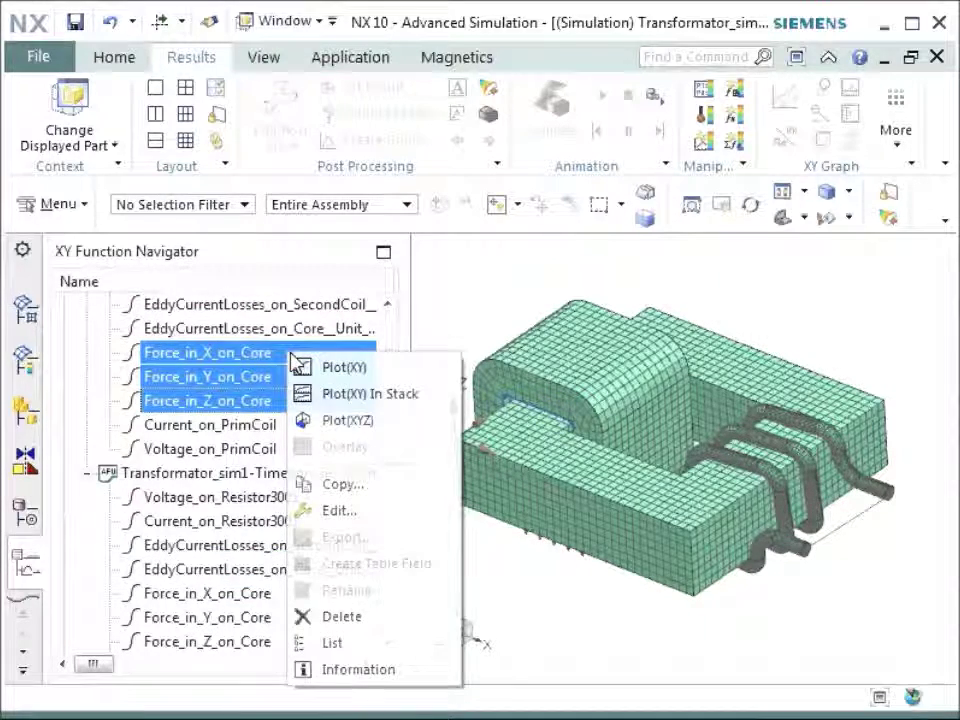
{"action": "left_click", "coordinate": [350, 369]}
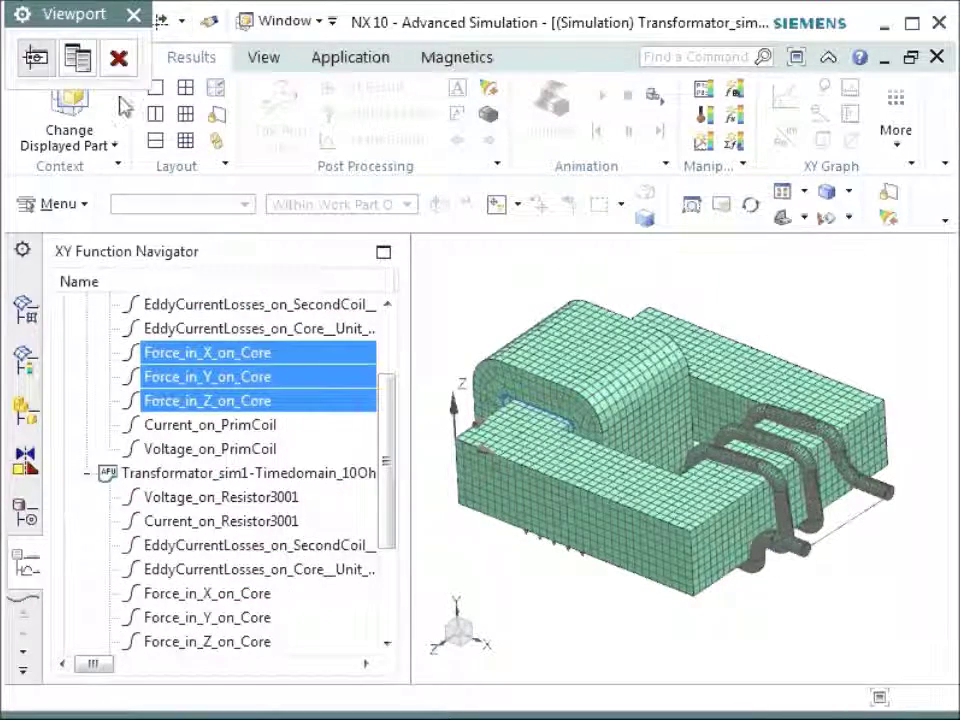
{"action": "left_click", "coordinate": [80, 57]}
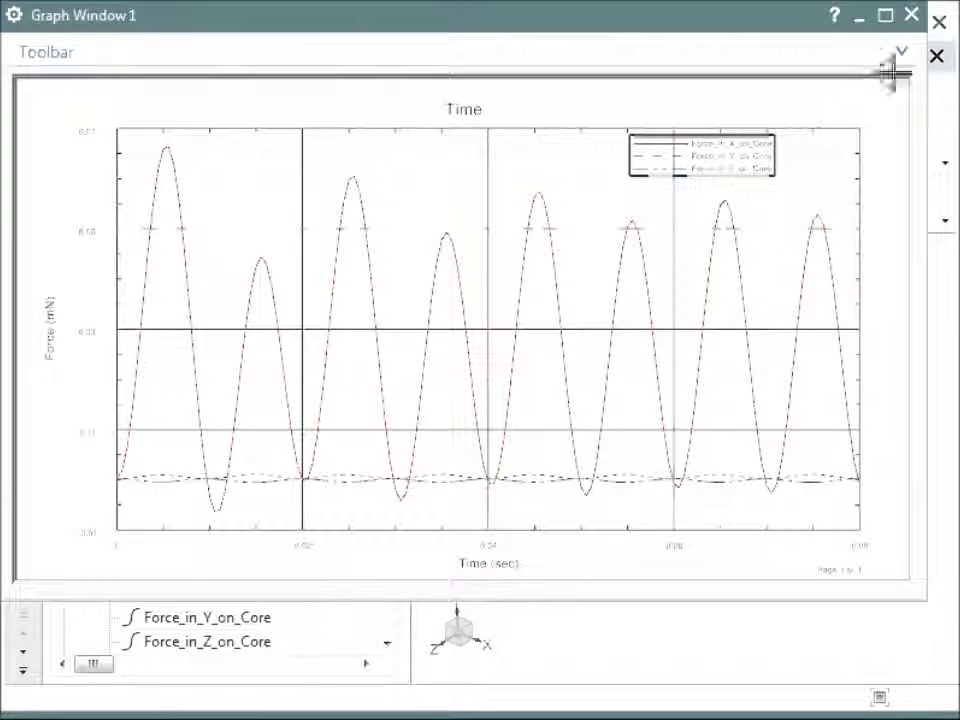
{"action": "left_click", "coordinate": [912, 15]}
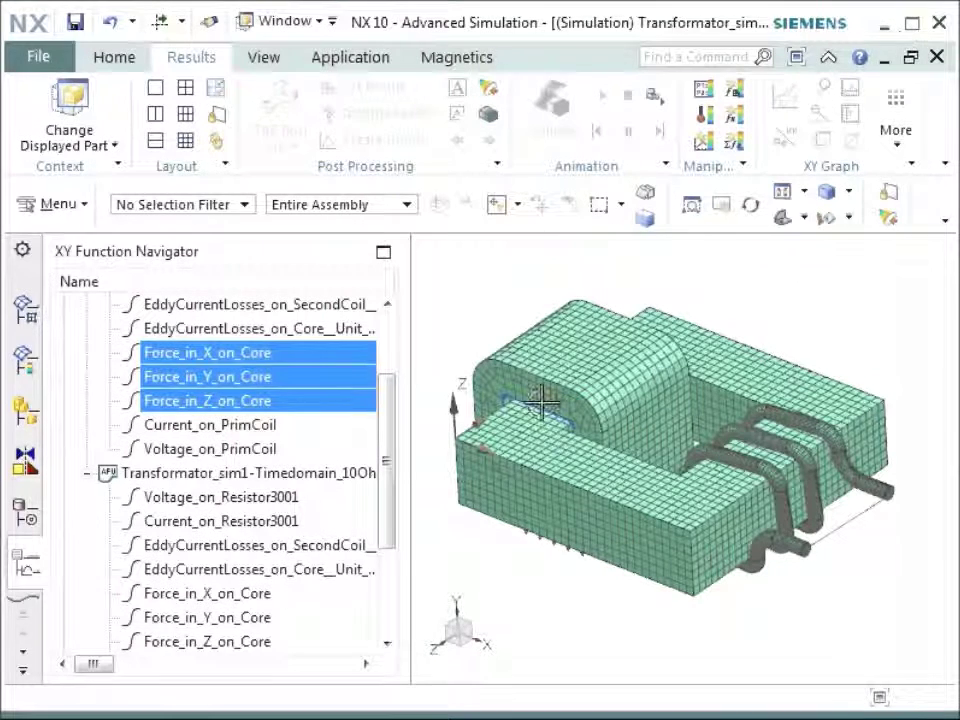
- Graph Force_in_X_on_Core from the 0 Ohm and 10 Ohm runs in a new window, then close it
{"action": "left_click", "coordinate": [320, 358]}
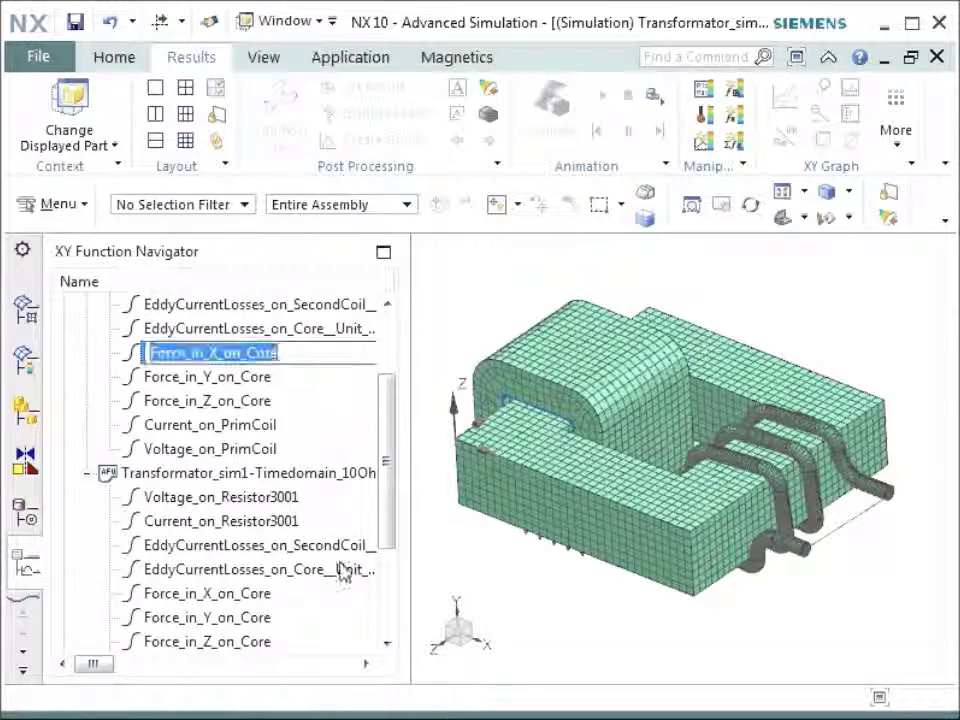
{"action": "left_click", "coordinate": [302, 598], "text": "ctrl"}
{"action": "right_click", "coordinate": [300, 600]}
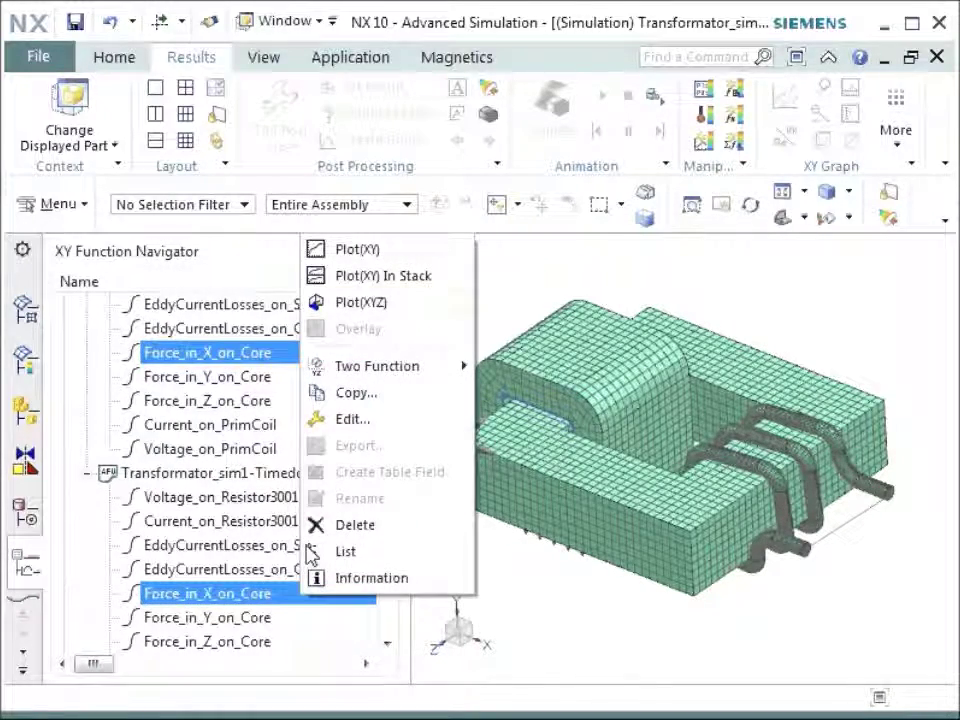
{"action": "left_click", "coordinate": [365, 251]}
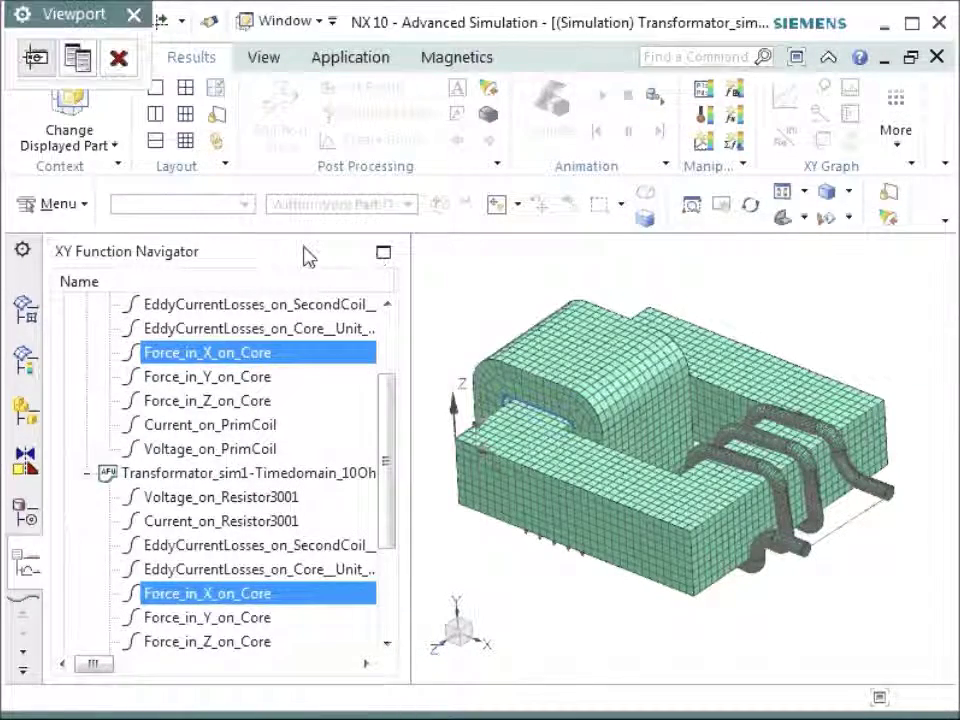
{"action": "left_click", "coordinate": [85, 62]}
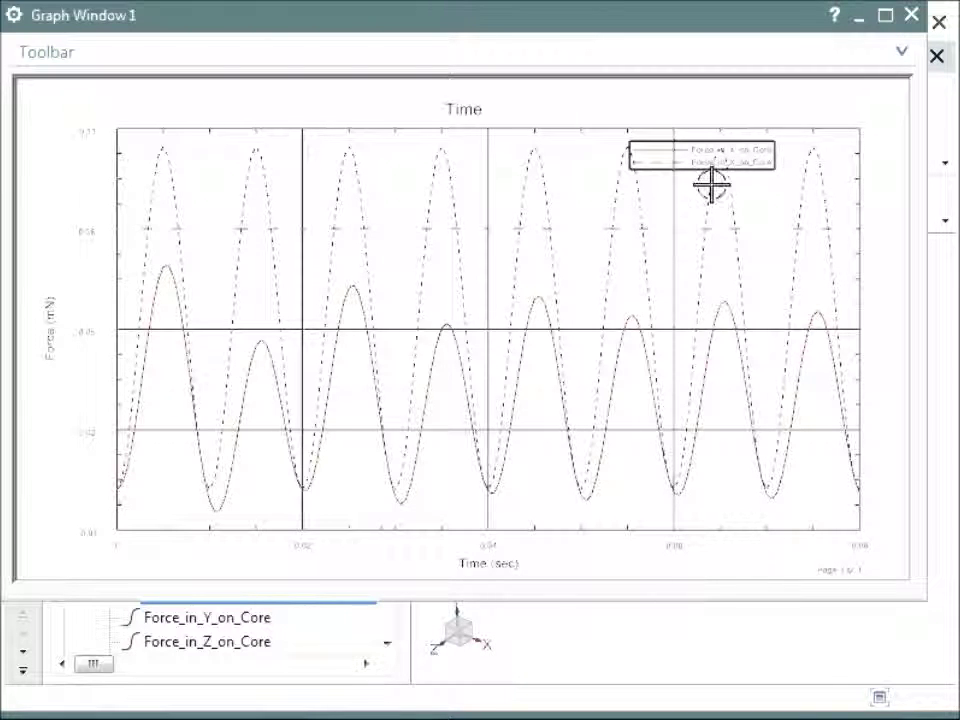
{"action": "left_click", "coordinate": [911, 14]}
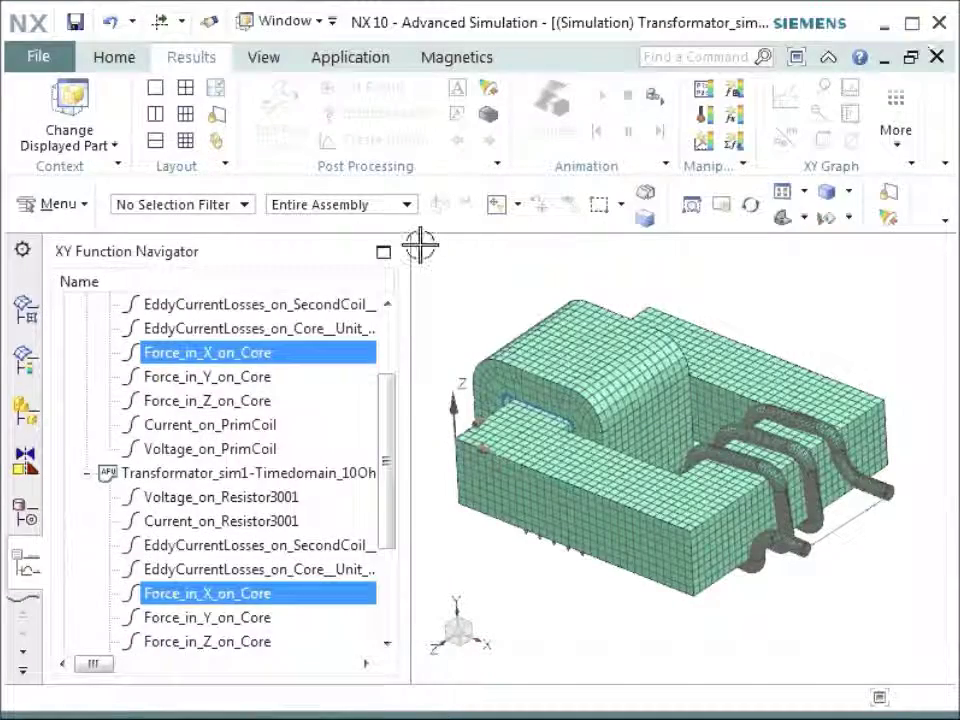
{"action": "left_click_drag", "start_coordinate": [388, 439], "coordinate": [398, 378]}
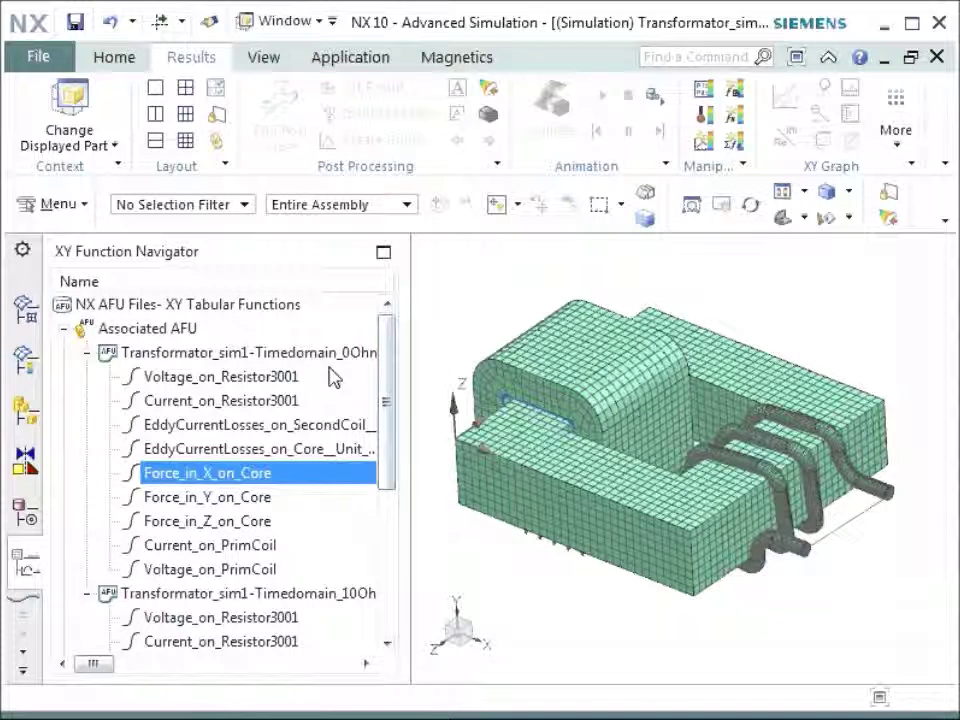
- Show Timedomain_10Ohm Magnetic Increment 2 EddyCurrentLossesDensity (0.0006 sec) as a fringe plot
{"action": "left_click", "coordinate": [27, 362]}
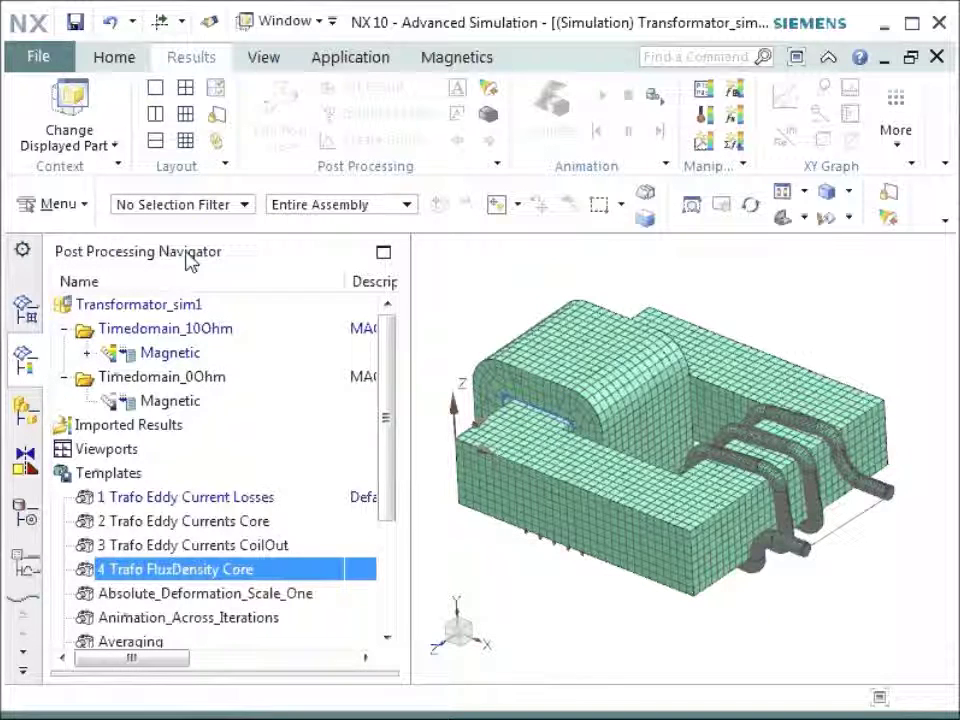
{"action": "left_click", "coordinate": [260, 355]}
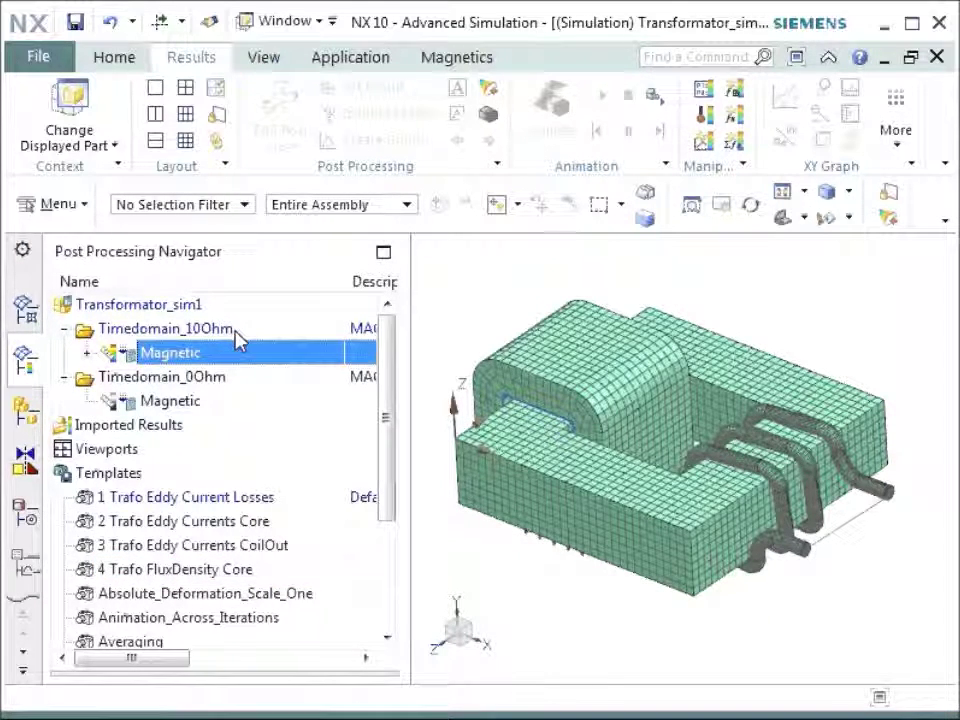
{"action": "left_click", "coordinate": [228, 389]}
{"action": "left_click", "coordinate": [182, 403]}
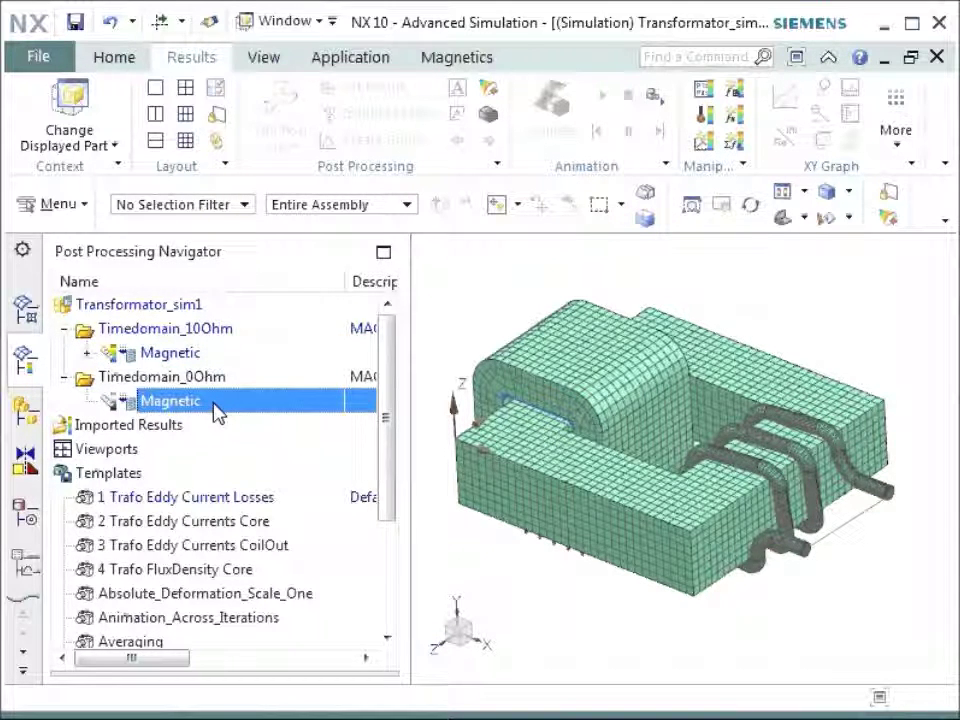
{"action": "left_click", "coordinate": [184, 355]}
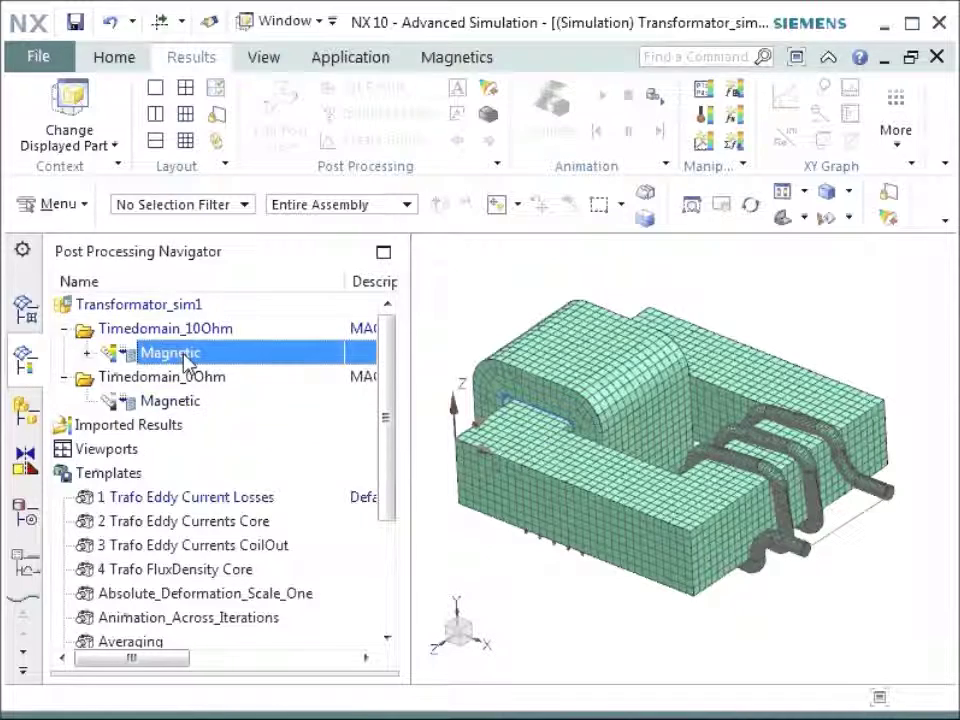
{"action": "double_click", "coordinate": [106, 356]}
{"action": "left_click", "coordinate": [110, 353]}
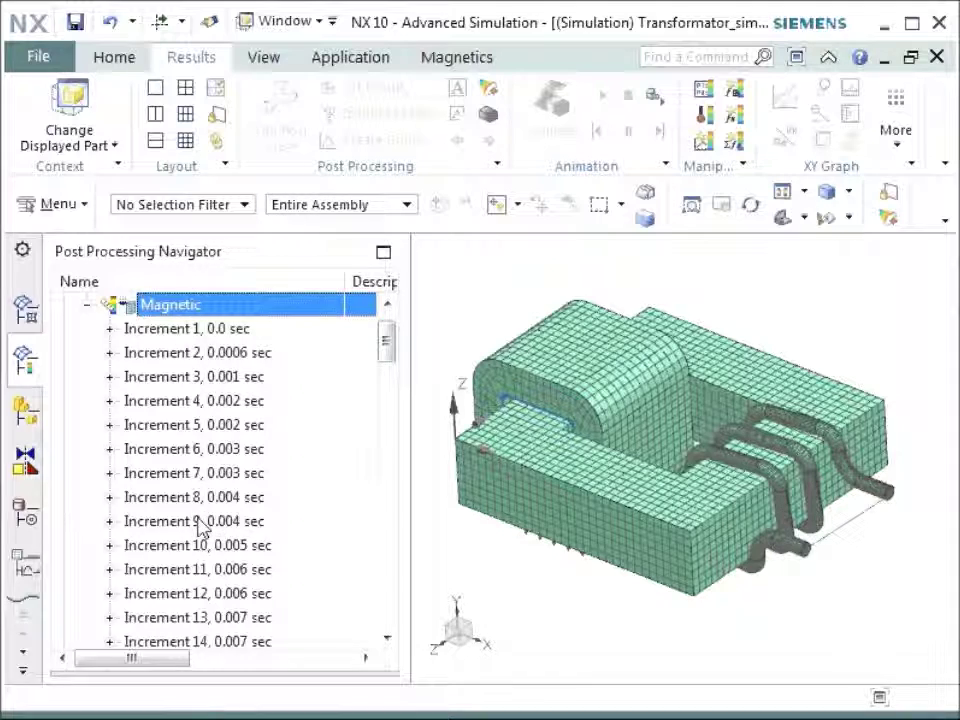
{"action": "mouse_move", "coordinate": [381, 338]}
{"action": "left_mouse_down"}
{"action": "mouse_move", "coordinate": [396, 439]}
{"action": "mouse_move", "coordinate": [394, 536]}
{"action": "mouse_move", "coordinate": [388, 332]}
{"action": "left_mouse_up"}
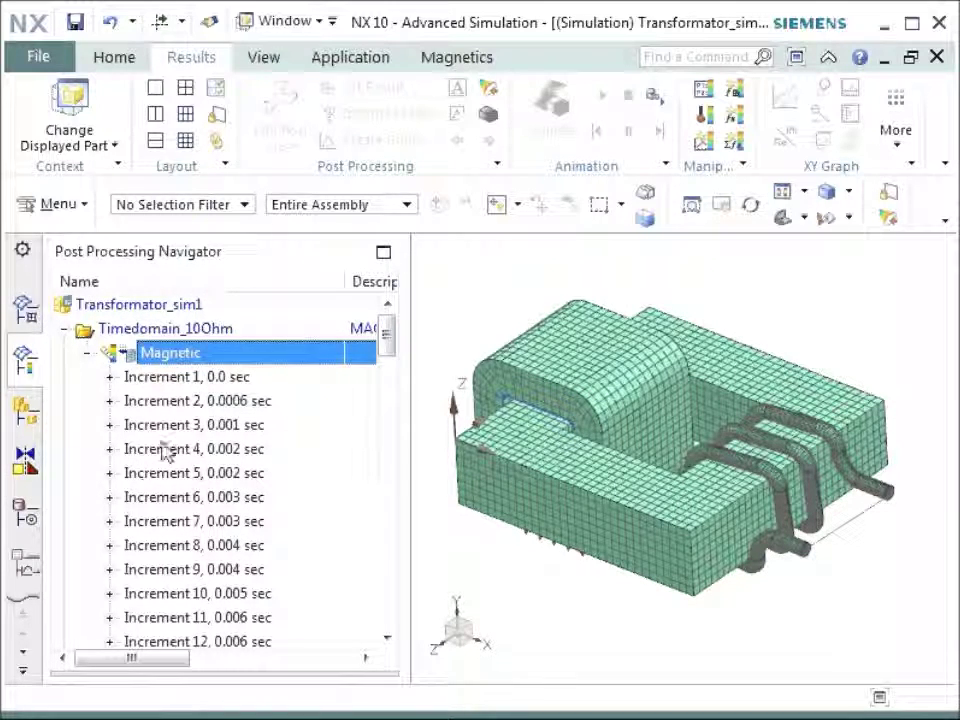
{"action": "left_click", "coordinate": [110, 401]}
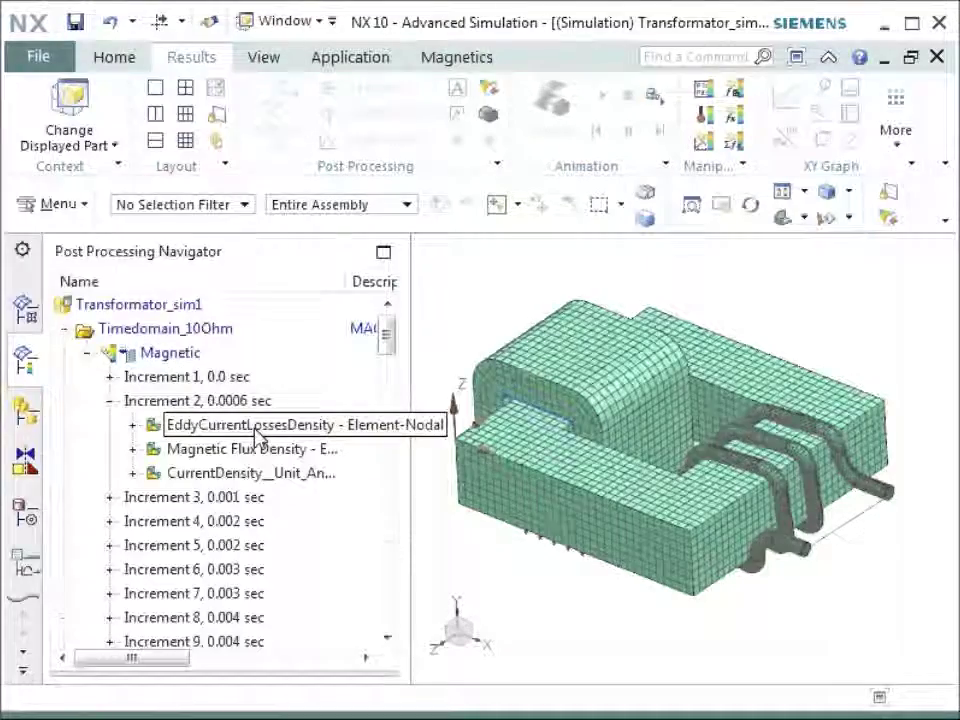
{"action": "double_click", "coordinate": [255, 436]}
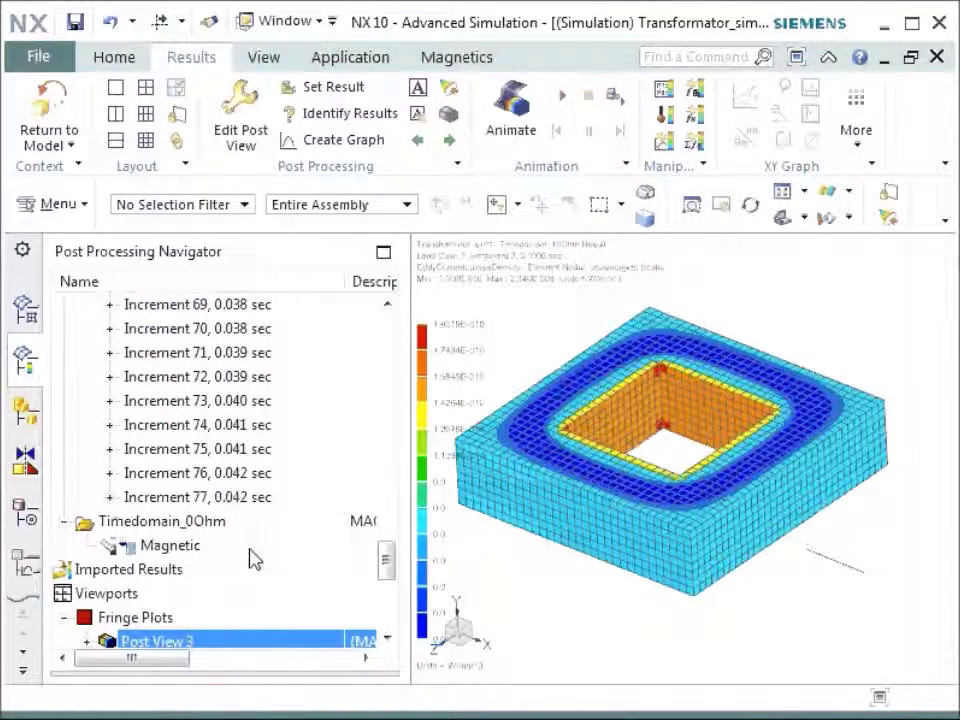
- Orbit the core and step the eddy loss density fringe plot forward five increments
{"action": "left_click_drag", "start_coordinate": [390, 570], "coordinate": [360, 591]}
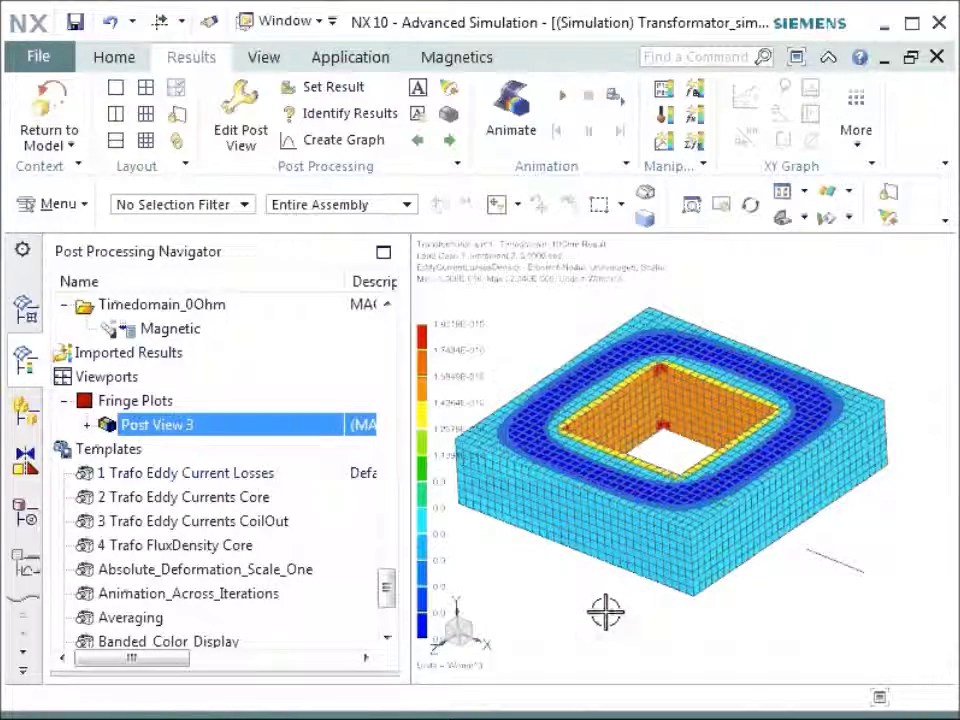
{"action": "mouse_move", "coordinate": [587, 606]}
{"action": "middle_mouse_down"}
{"action": "mouse_move", "coordinate": [601, 624]}
{"action": "mouse_move", "coordinate": [585, 626]}
{"action": "mouse_move", "coordinate": [604, 583]}
{"action": "mouse_move", "coordinate": [602, 523]}
{"action": "mouse_move", "coordinate": [637, 496]}
{"action": "mouse_move", "coordinate": [583, 483]}
{"action": "mouse_move", "coordinate": [598, 467]}
{"action": "mouse_move", "coordinate": [594, 624]}
{"action": "mouse_move", "coordinate": [585, 619]}
{"action": "middle_mouse_up"}
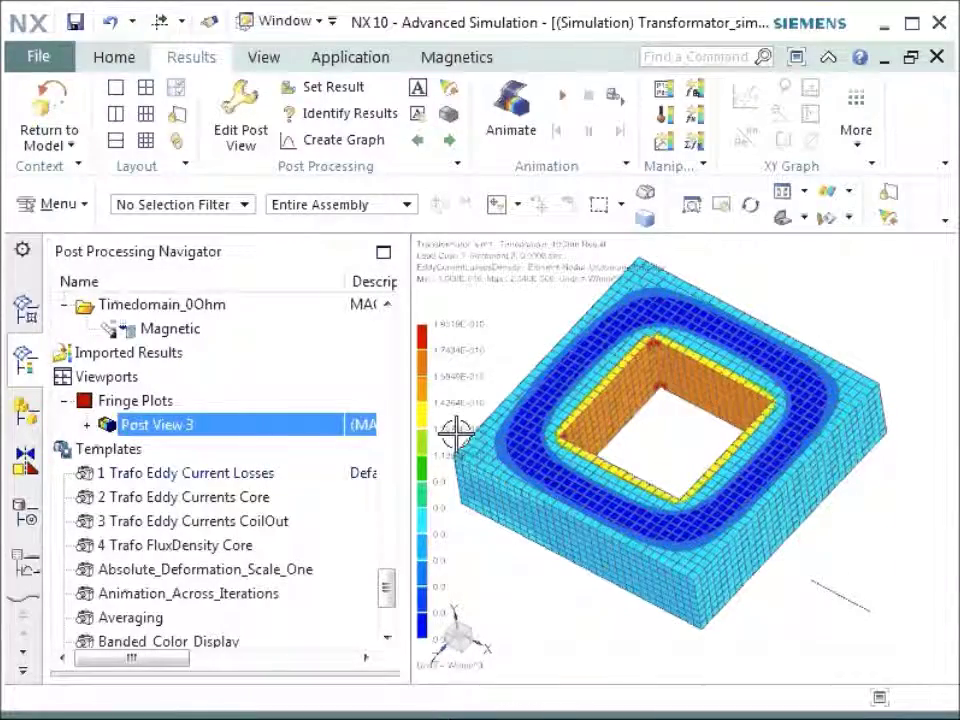
{"action": "left_click", "coordinate": [450, 142]}
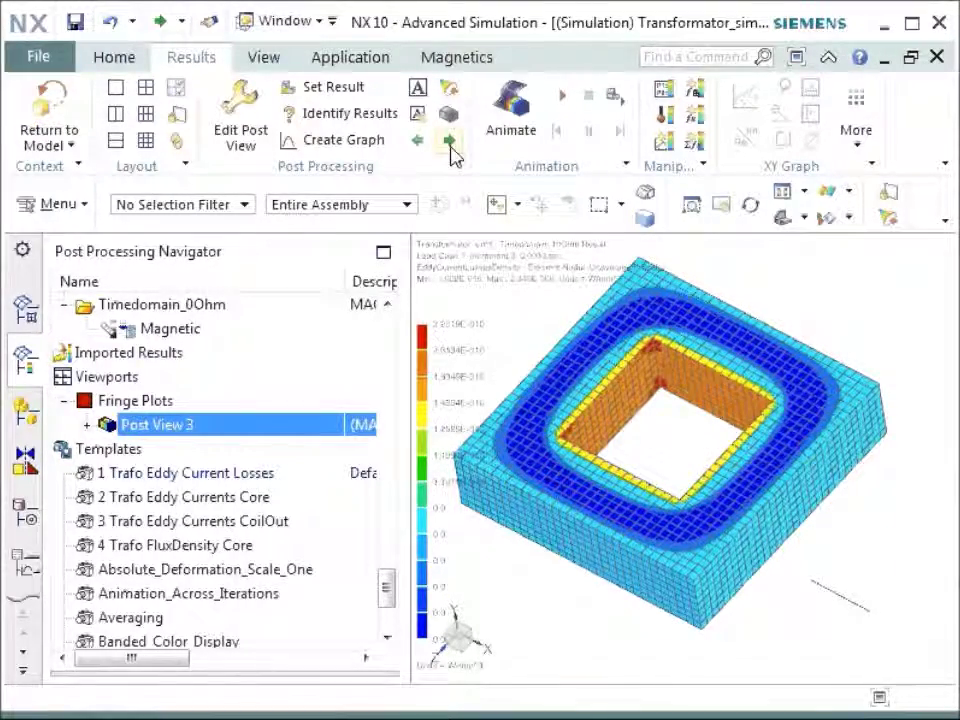
{"action": "left_click", "coordinate": [450, 143]}
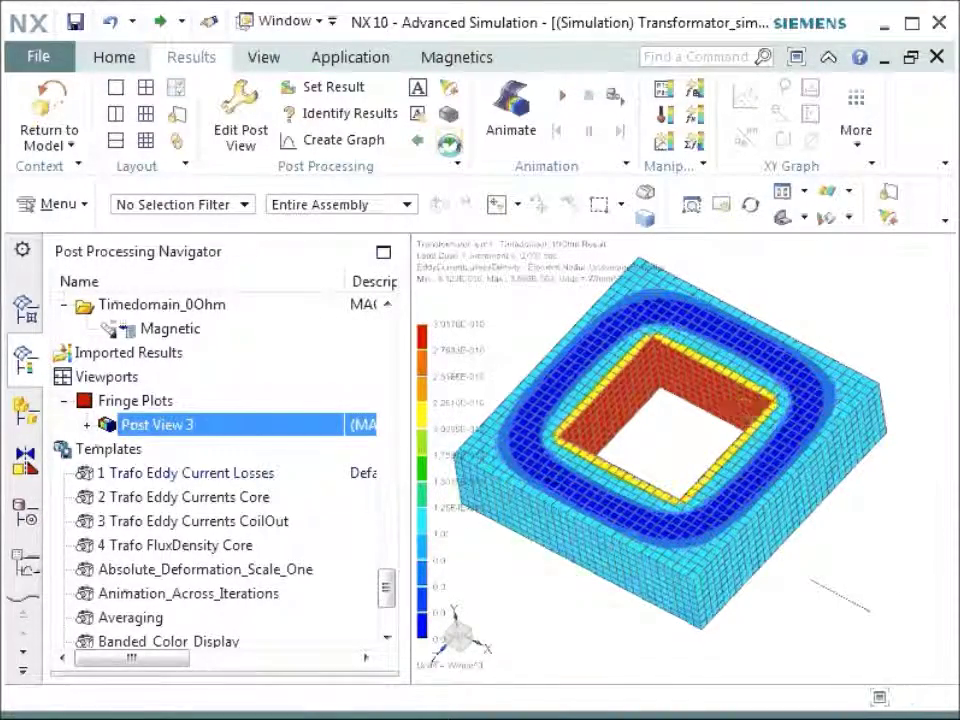
{"action": "left_click", "coordinate": [450, 143]}
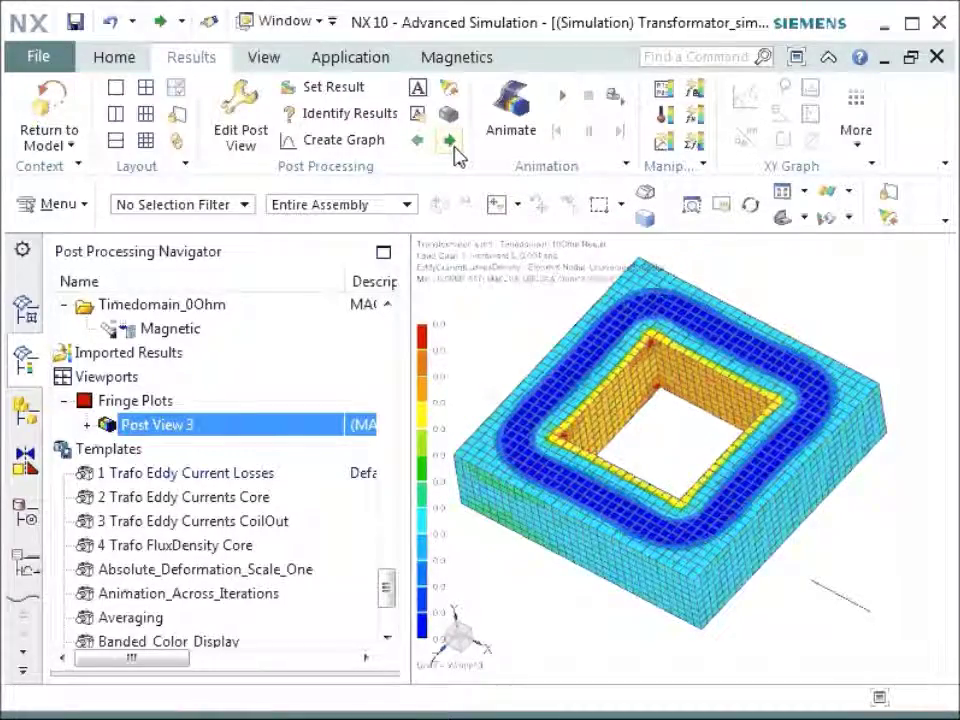
{"action": "left_click", "coordinate": [452, 145]}
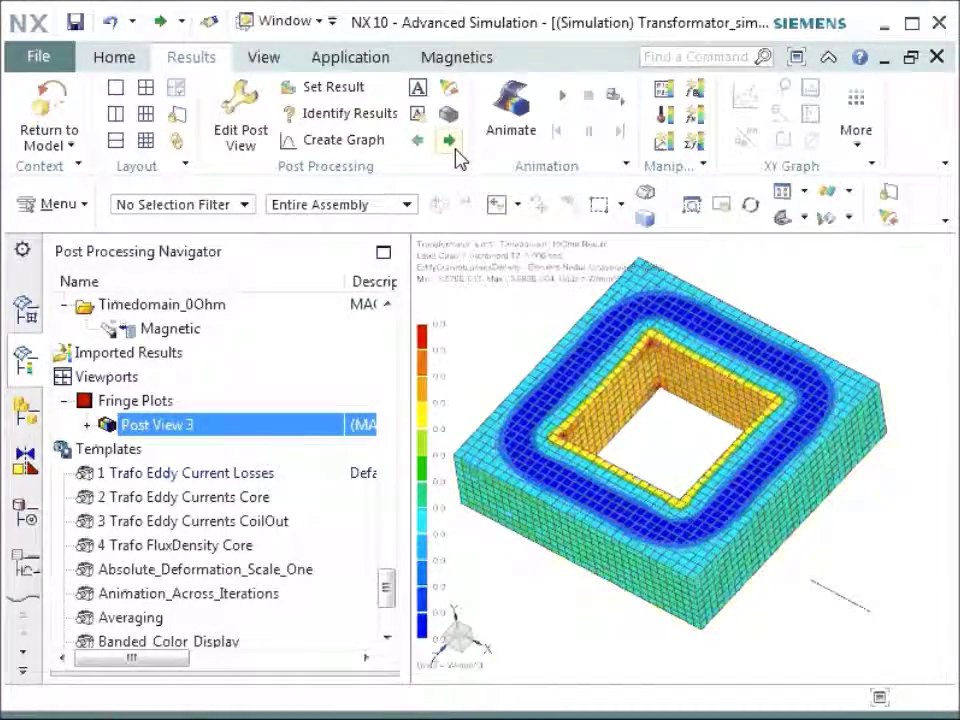
{"action": "left_click", "coordinate": [452, 145]}
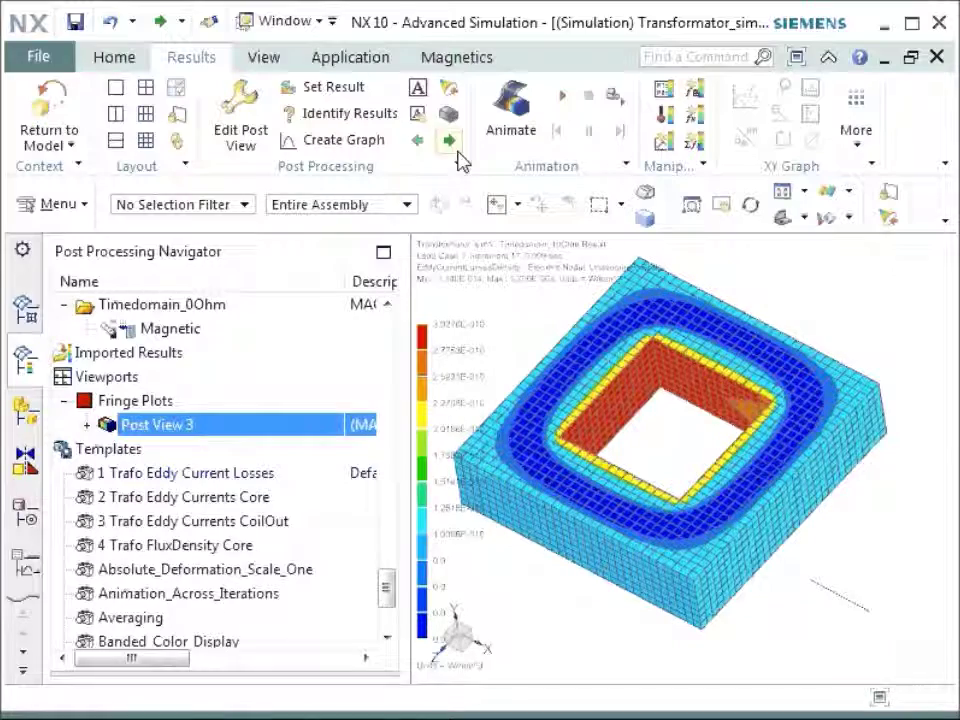
- Apply the 2 Trafo Eddy Currents Core template to the post view
{"action": "middle_click_drag", "start_coordinate": [671, 506], "coordinate": [713, 478]}
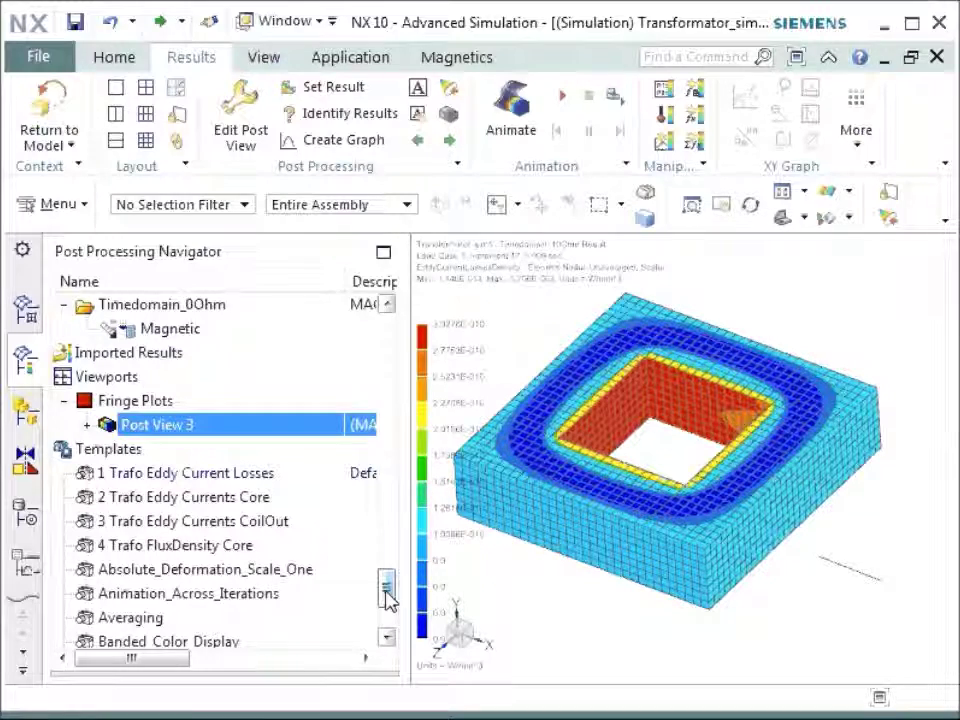
{"action": "left_click_drag", "start_coordinate": [388, 597], "coordinate": [390, 606]}
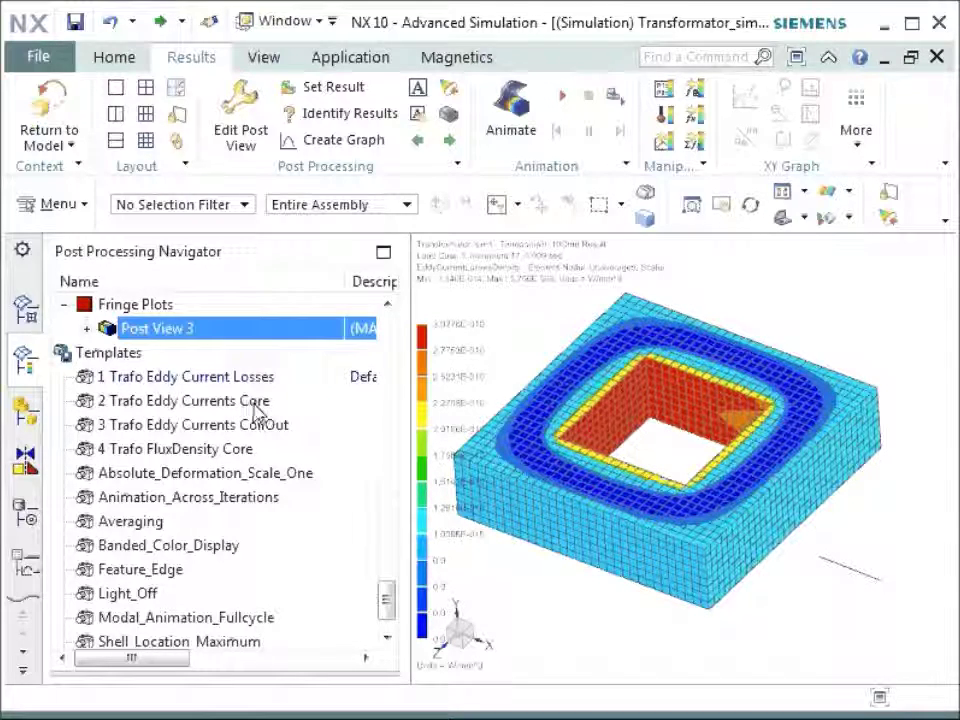
{"action": "double_click", "coordinate": [226, 402]}
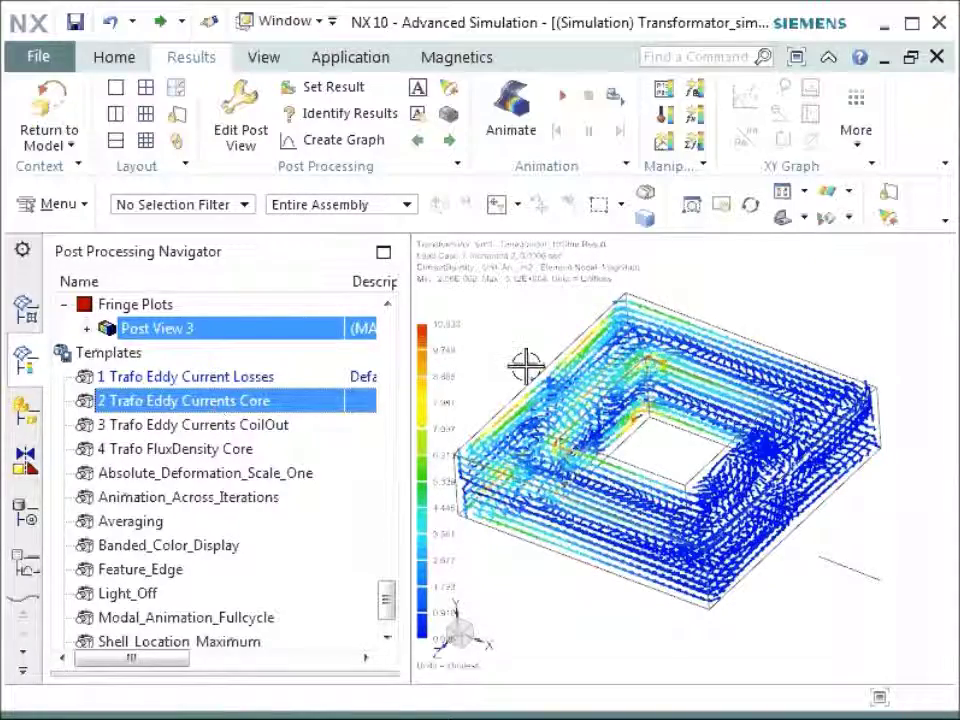
- Rotate and zoom the core eddy current vector plot to top-down and side-on views
{"action": "scroll", "coordinate": [527, 367], "scroll_direction": "up", "scroll_amount": 4}
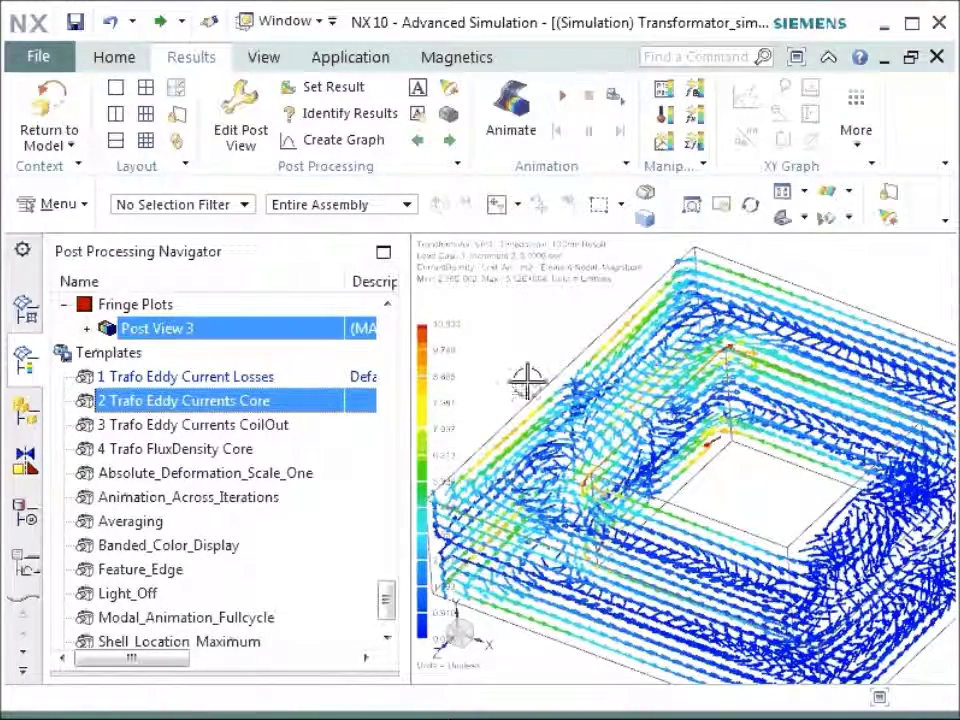
{"action": "middle_click_drag", "start_coordinate": [527, 381], "coordinate": [557, 370]}
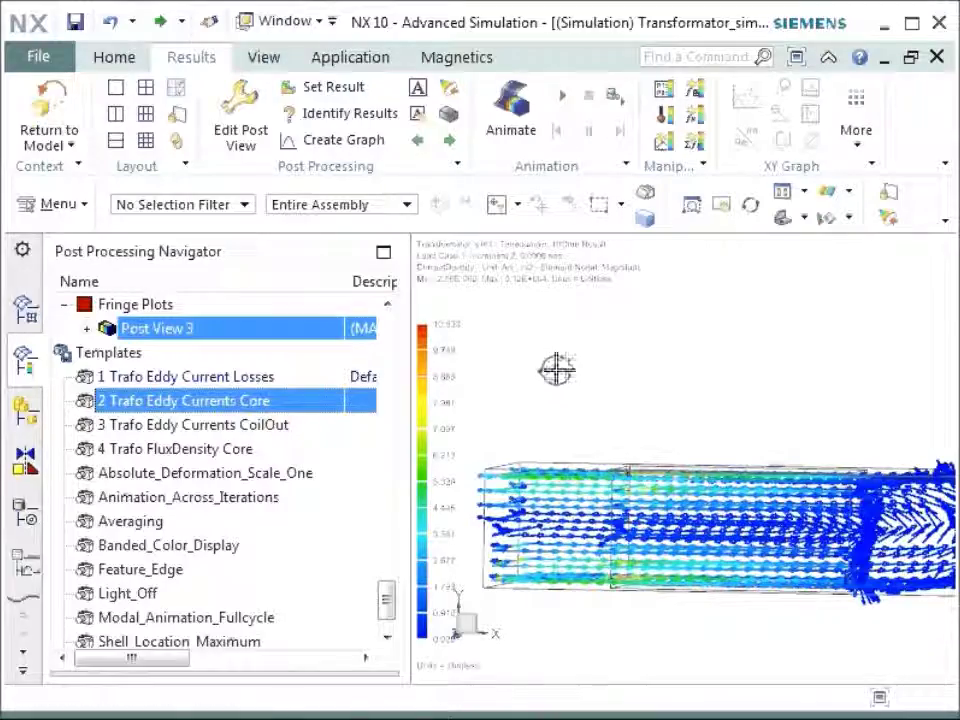
{"action": "middle_click_drag", "start_coordinate": [588, 618], "coordinate": [492, 507]}
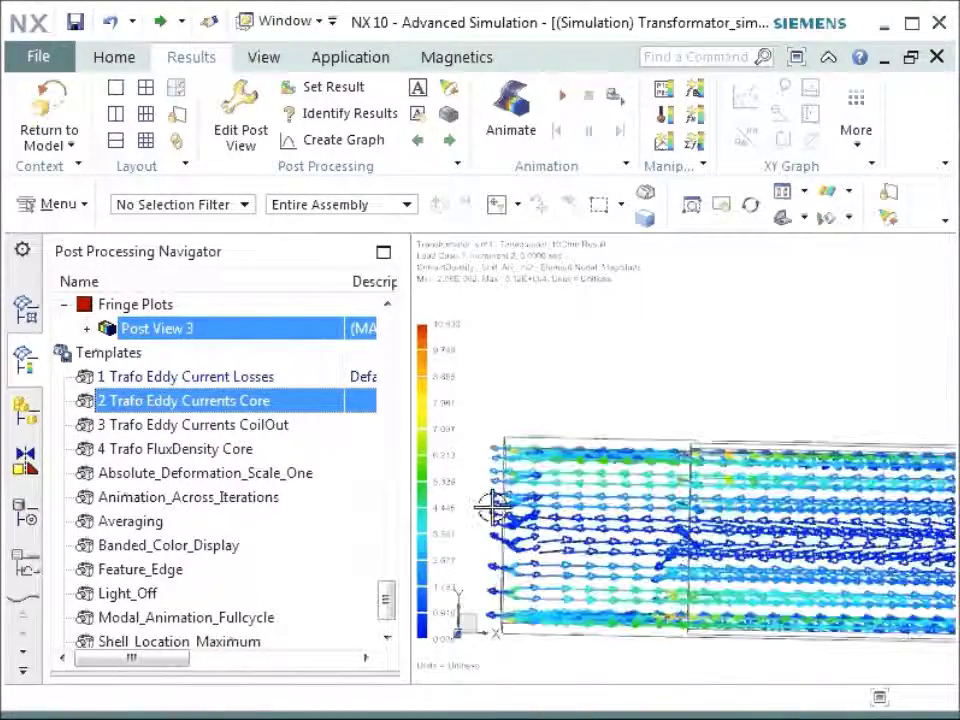
{"action": "scroll", "coordinate": [493, 508], "scroll_direction": "up", "scroll_amount": 3}
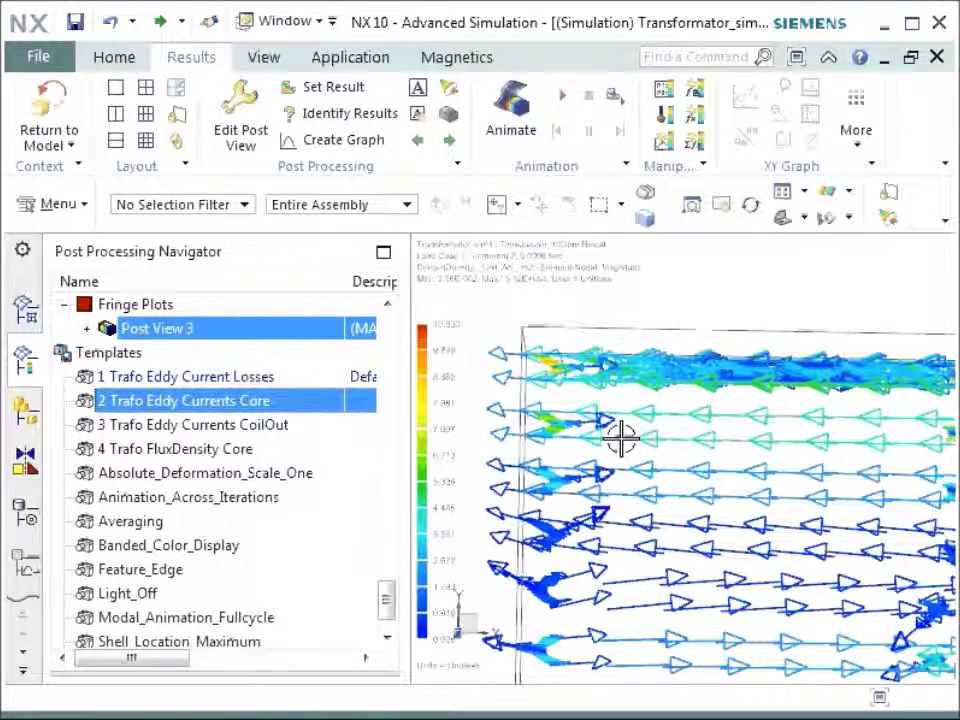
{"action": "middle_click_drag", "start_coordinate": [514, 390], "coordinate": [532, 302]}
{"action": "scroll", "coordinate": [574, 369], "scroll_direction": "up", "scroll_amount": 3}
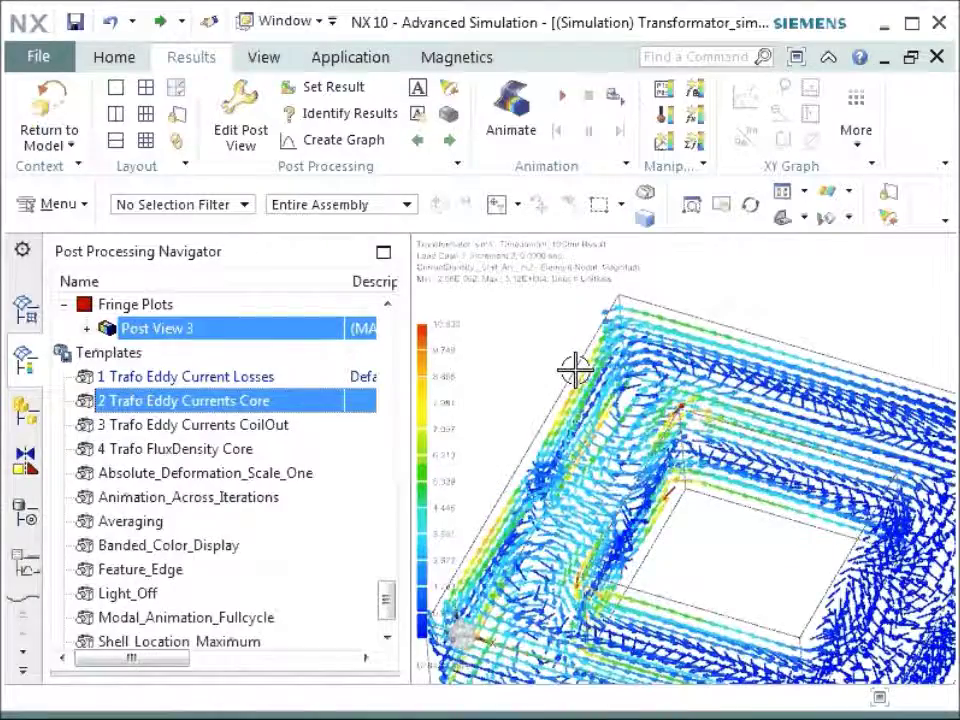
{"action": "scroll", "coordinate": [504, 257], "scroll_direction": "up", "scroll_amount": 3}
- Step the eddy current arrow plot forward eleven time increments, then zoom out to the whole core
{"action": "left_click", "coordinate": [452, 142]}
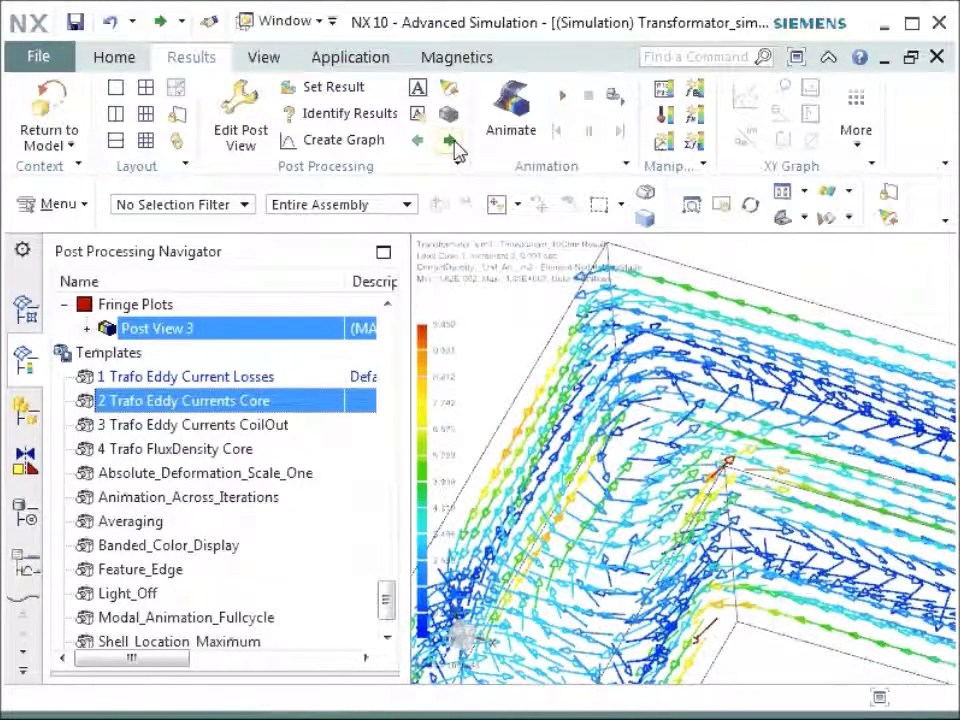
{"action": "left_click", "coordinate": [452, 142]}
{"action": "left_click", "coordinate": [452, 142]}
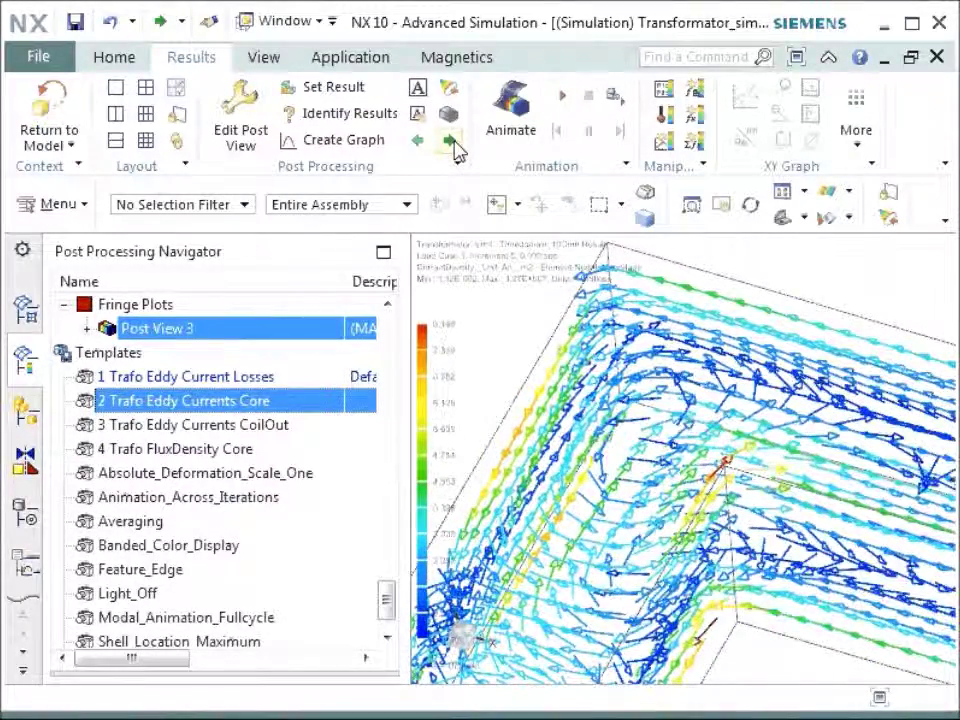
{"action": "left_click", "coordinate": [452, 142]}
{"action": "left_click", "coordinate": [452, 142]}
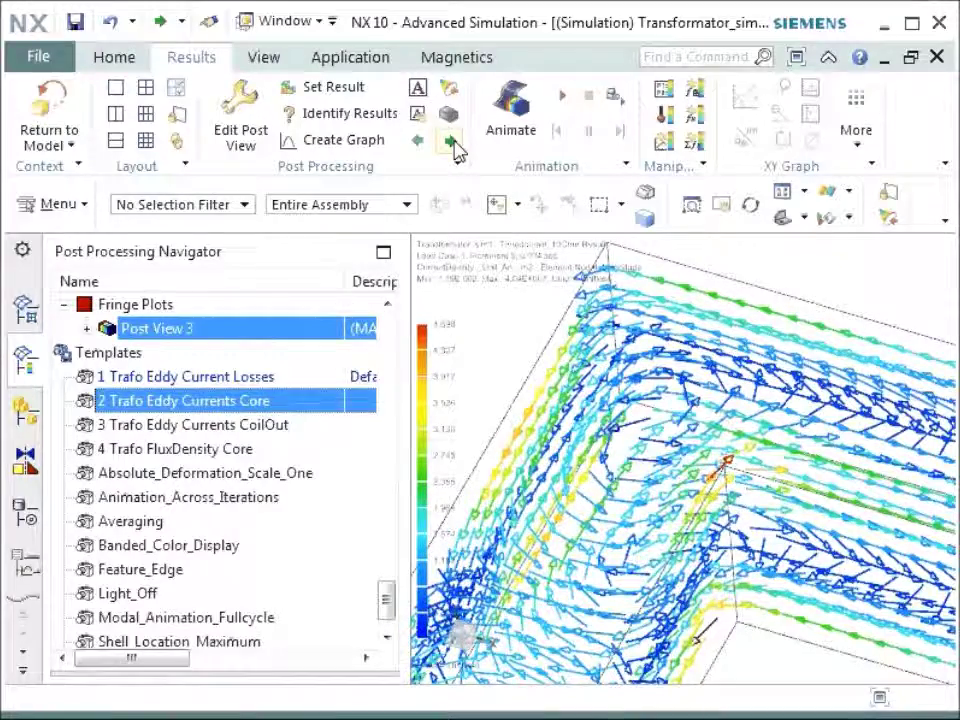
{"action": "left_click", "coordinate": [452, 142]}
{"action": "left_click", "coordinate": [452, 142]}
{"action": "left_click", "coordinate": [452, 142]}
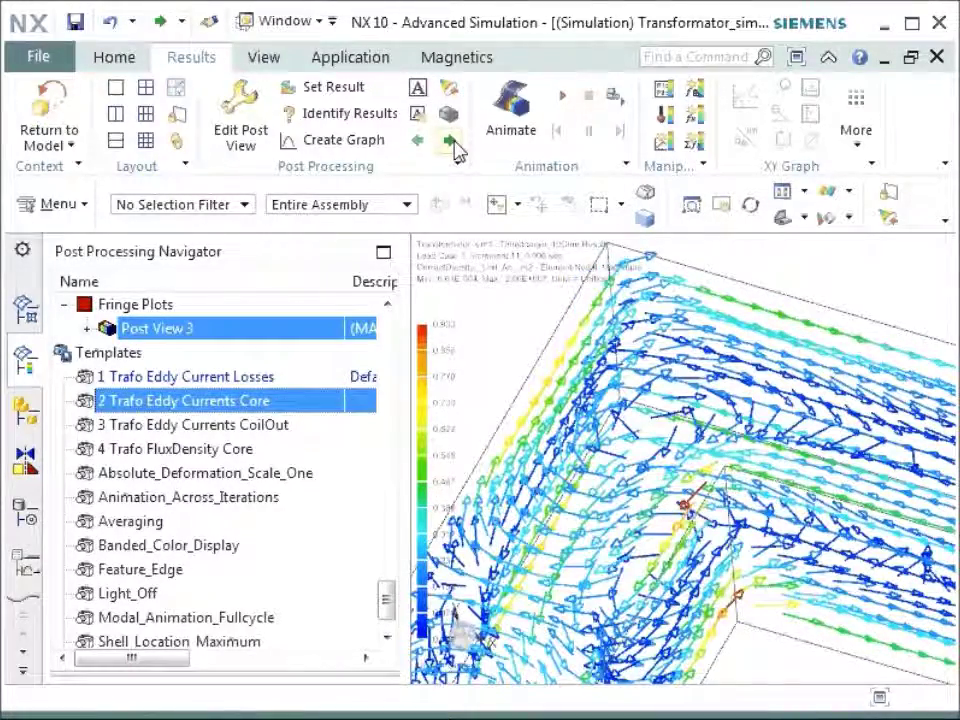
{"action": "left_click", "coordinate": [452, 142]}
{"action": "left_click", "coordinate": [452, 142]}
{"action": "left_click", "coordinate": [452, 142]}
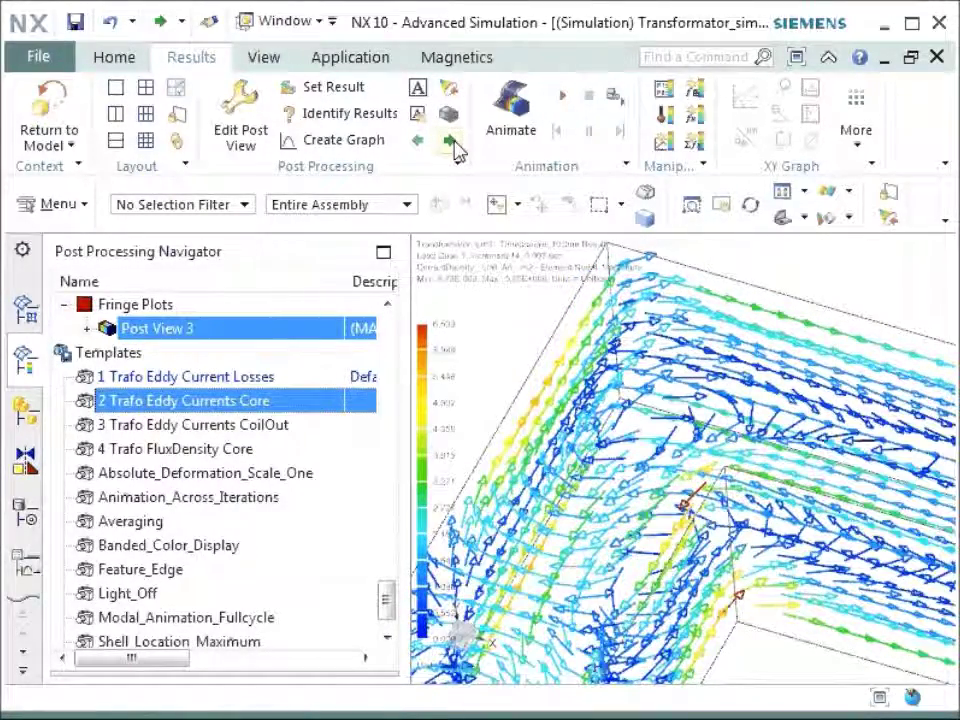
{"action": "scroll", "coordinate": [615, 343], "scroll_direction": "down", "scroll_amount": 5}
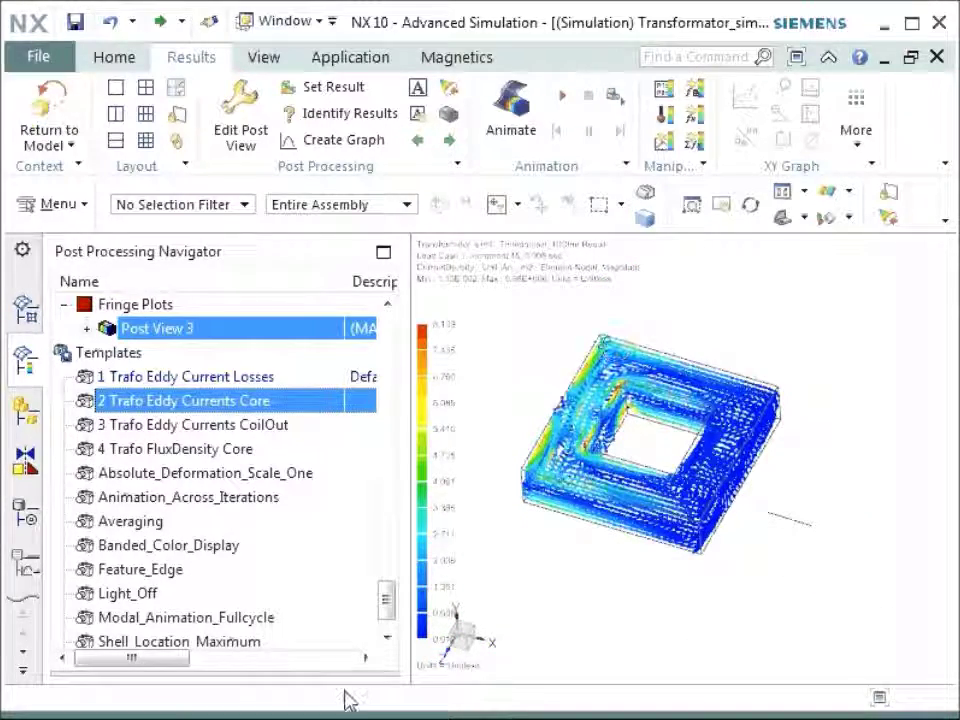
- Apply the 3 Trafo Eddy Currents CoilOut template and rotate to inspect the outer coil
{"action": "left_click", "coordinate": [230, 426]}
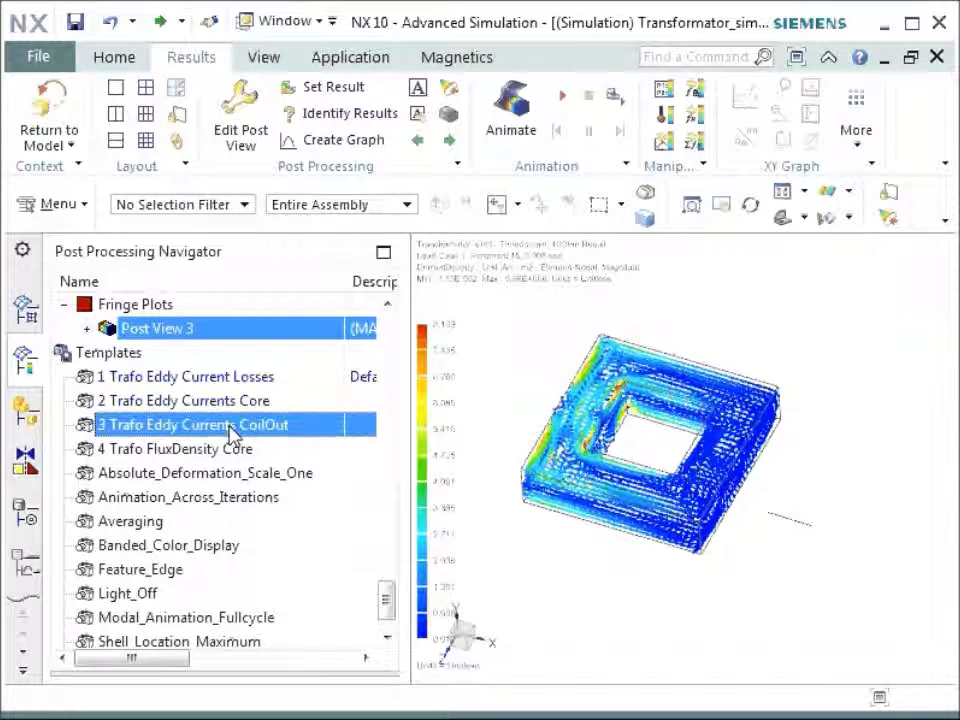
{"action": "double_click", "coordinate": [226, 428]}
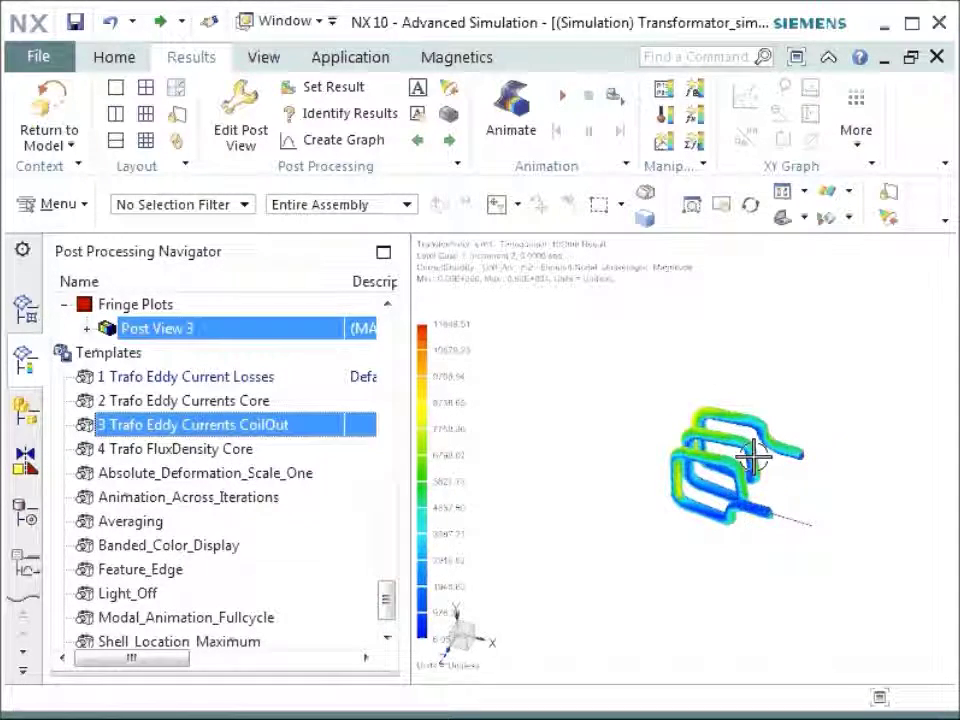
{"action": "scroll", "coordinate": [754, 455], "scroll_direction": "up", "scroll_amount": 6}
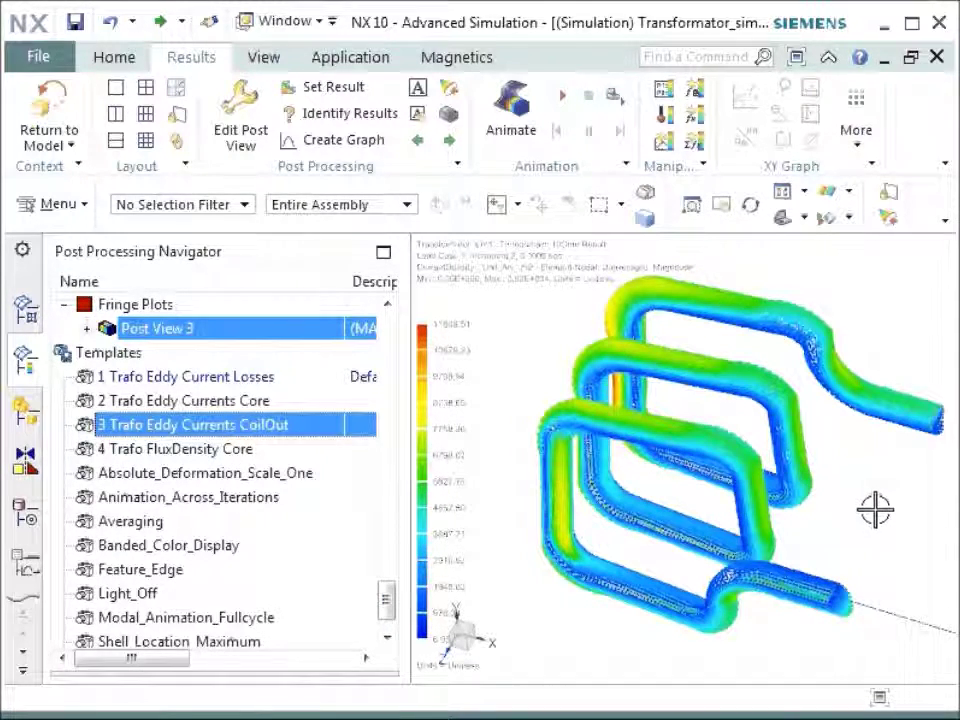
{"action": "mouse_move", "coordinate": [875, 510]}
{"action": "middle_mouse_down"}
{"action": "mouse_move", "coordinate": [881, 491]}
{"action": "mouse_move", "coordinate": [876, 499]}
{"action": "middle_mouse_up"}
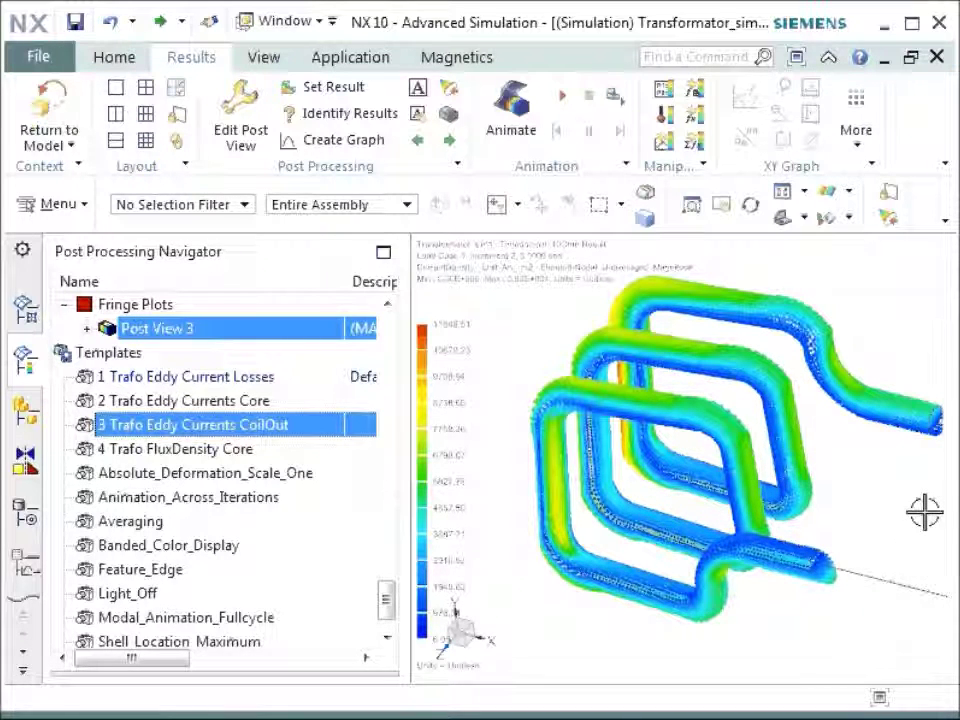
{"action": "scroll", "coordinate": [898, 556], "scroll_direction": "up", "scroll_amount": 8}
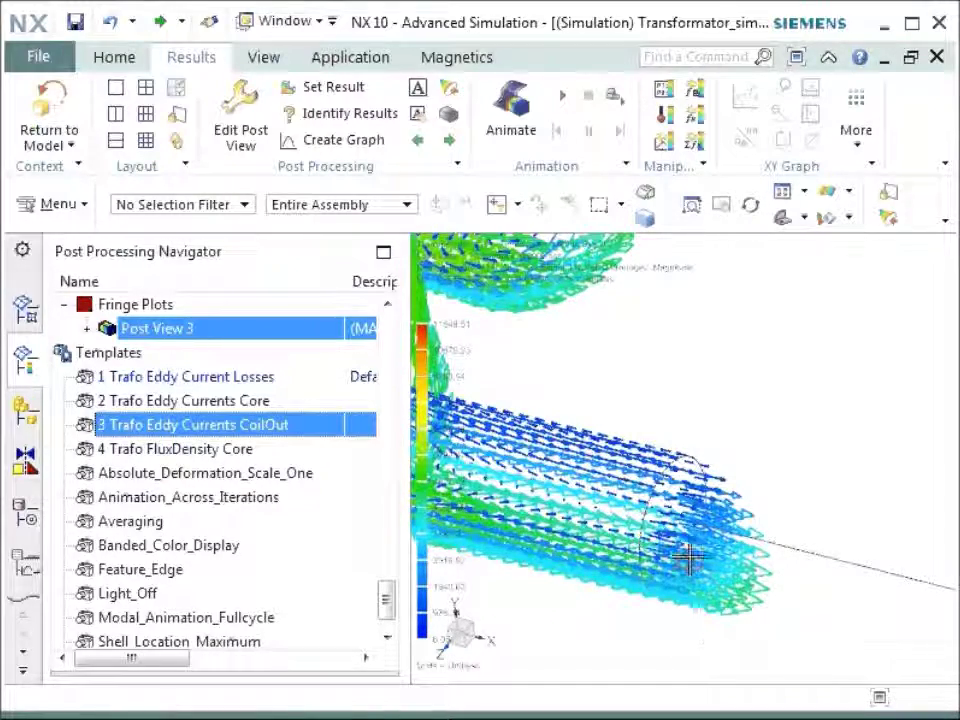
- Apply the 4 Trafo FluxDensity Core template to show the core's flux density
{"action": "scroll", "coordinate": [680, 550], "scroll_direction": "down", "scroll_amount": 3}
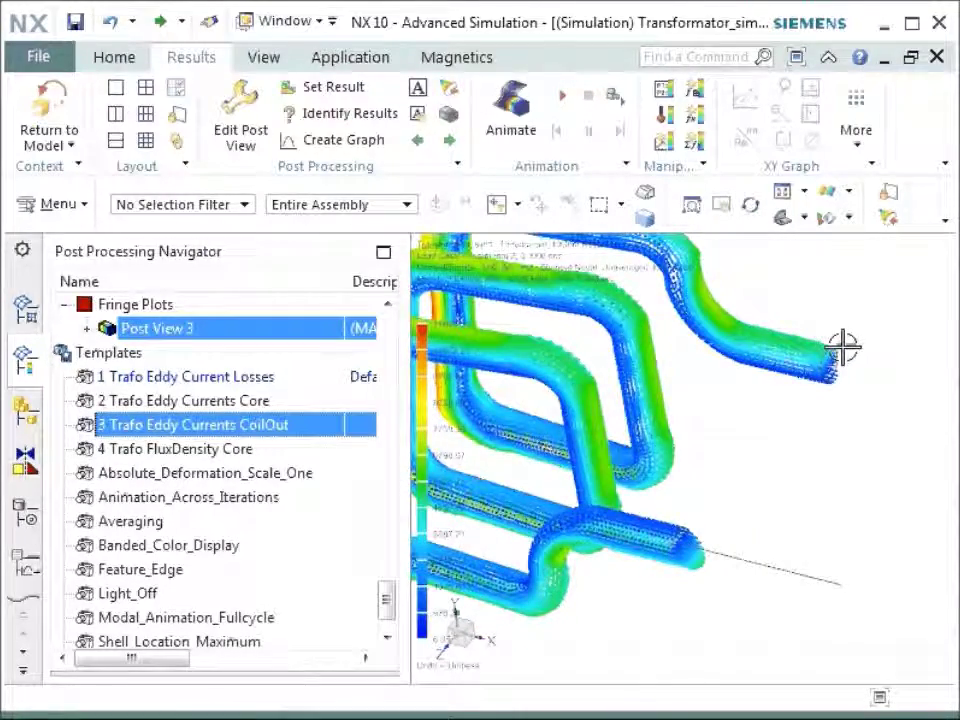
{"action": "scroll", "coordinate": [842, 350], "scroll_direction": "up", "scroll_amount": 5}
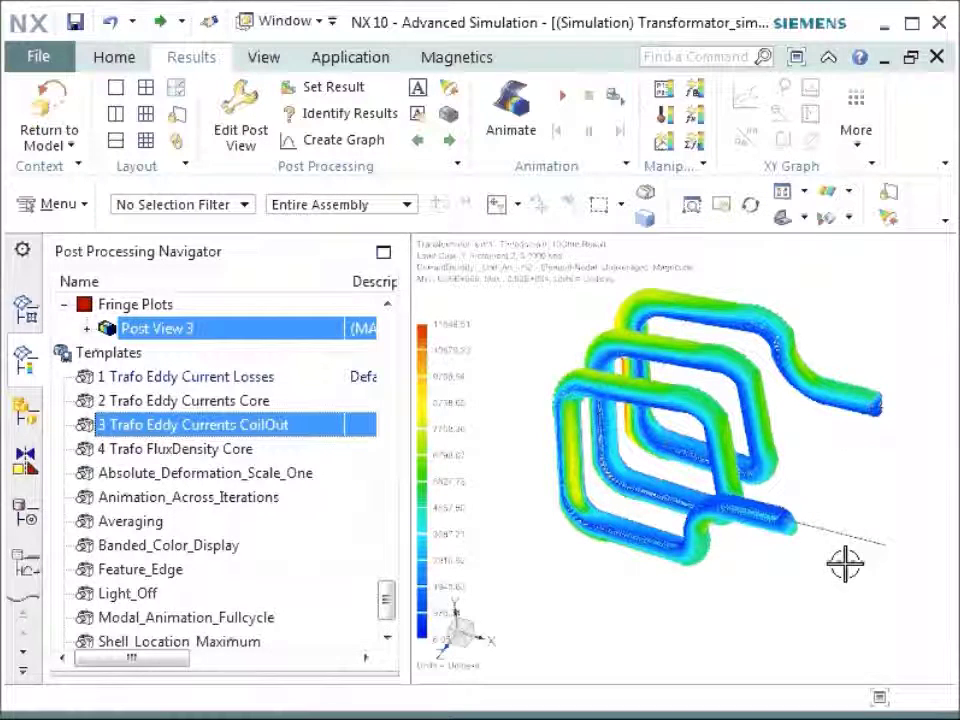
{"action": "left_click_drag", "start_coordinate": [184, 436], "coordinate": [175, 460]}
{"action": "double_click", "coordinate": [175, 455]}
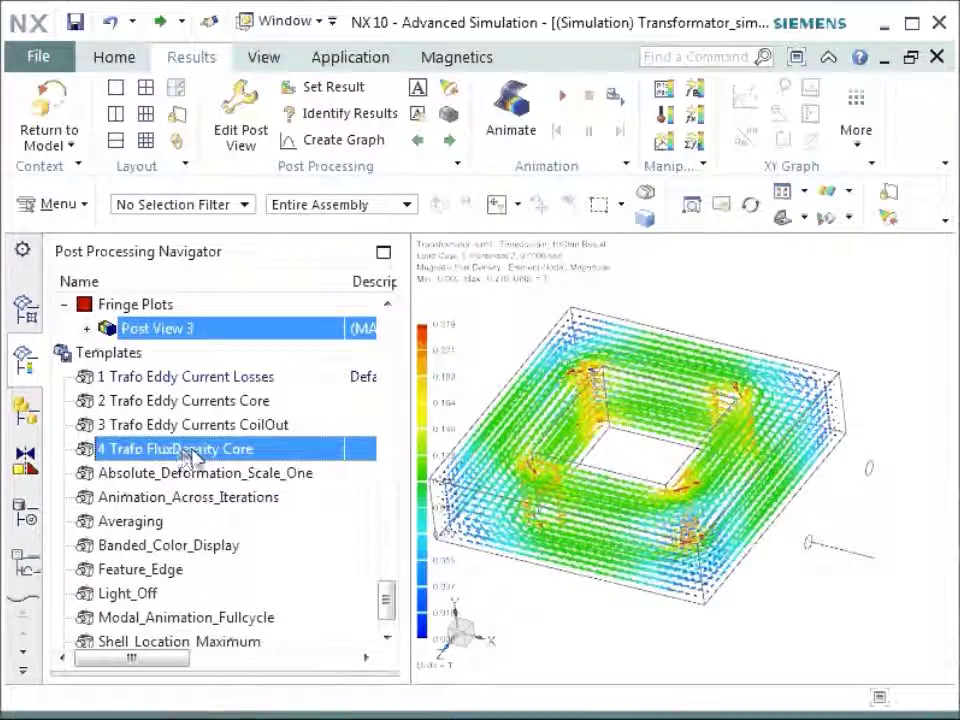
- Step the core flux density arrow plot forward six increments to a maximum near 1.27 T, then zoom out
{"action": "middle_click_drag", "start_coordinate": [784, 626], "coordinate": [861, 574]}
{"action": "scroll", "coordinate": [861, 574], "scroll_direction": "down", "scroll_amount": 2}
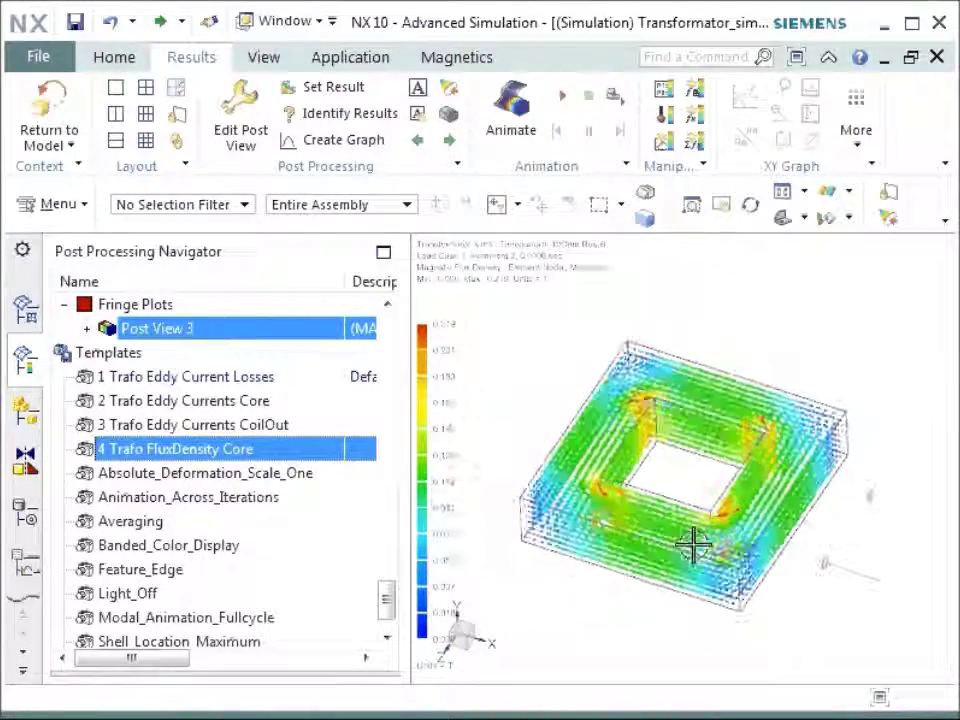
{"action": "scroll", "coordinate": [617, 439], "scroll_direction": "up", "scroll_amount": 4}
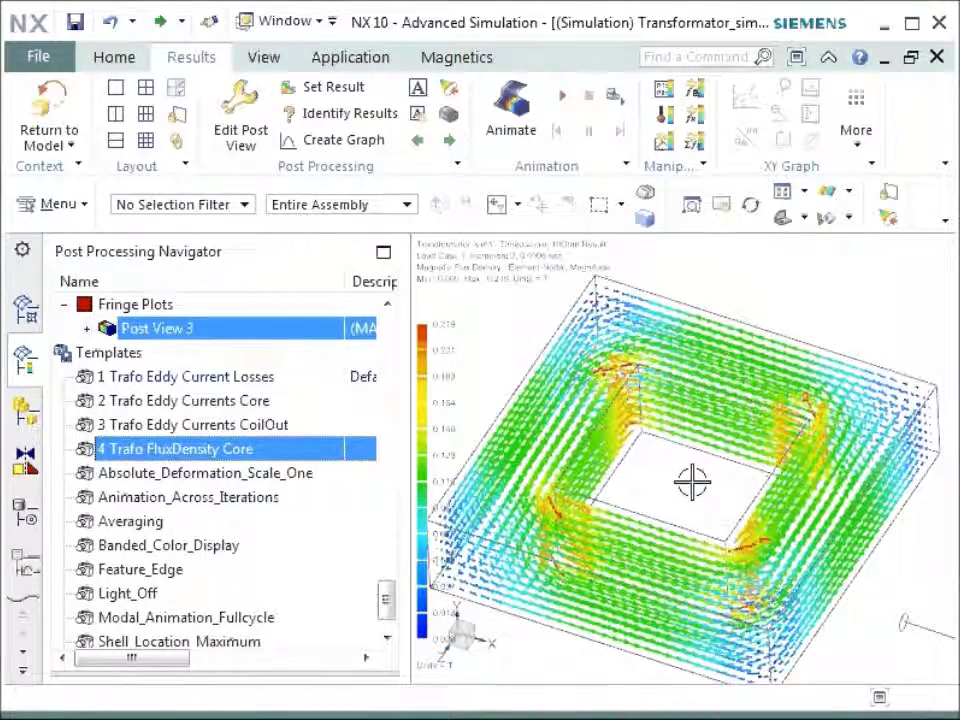
{"action": "left_click", "coordinate": [450, 142]}
{"action": "left_click", "coordinate": [450, 142]}
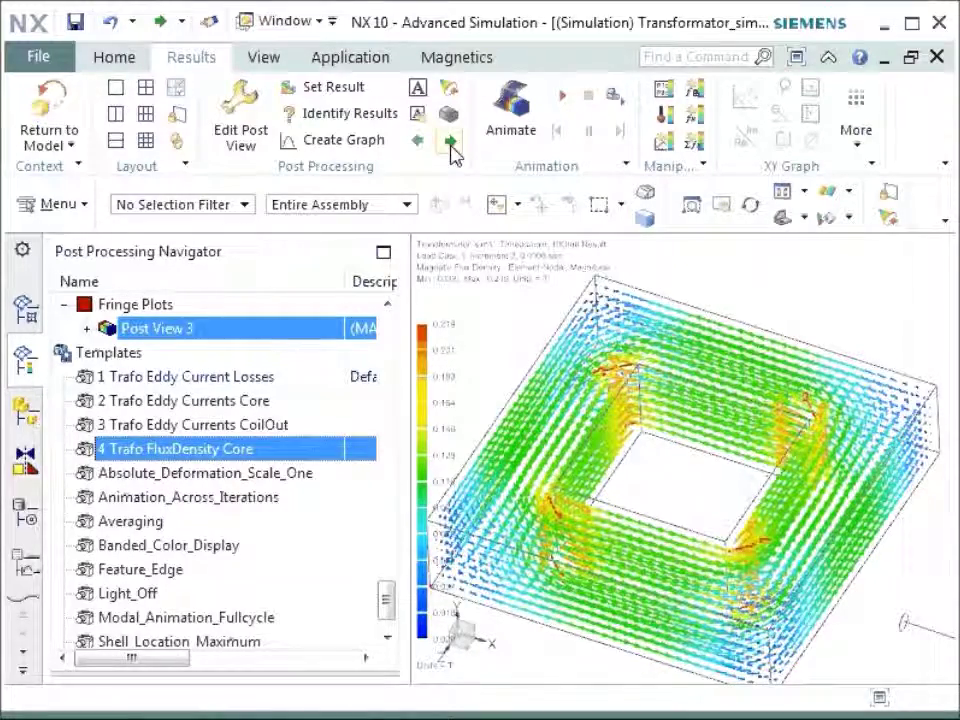
{"action": "left_click", "coordinate": [451, 145]}
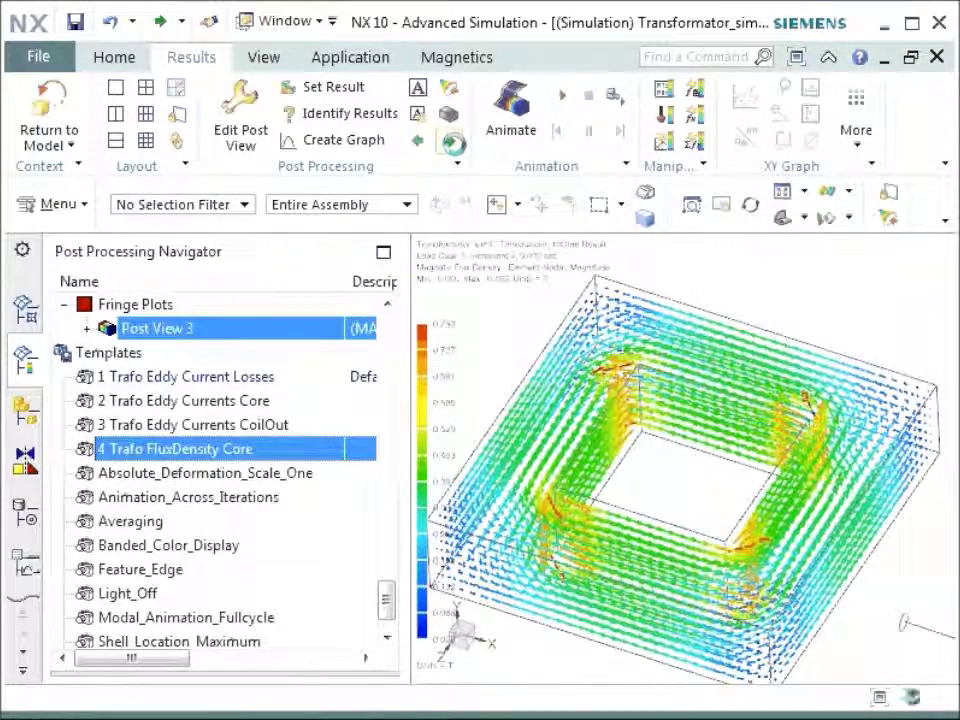
{"action": "left_click", "coordinate": [451, 143]}
{"action": "left_click", "coordinate": [451, 143]}
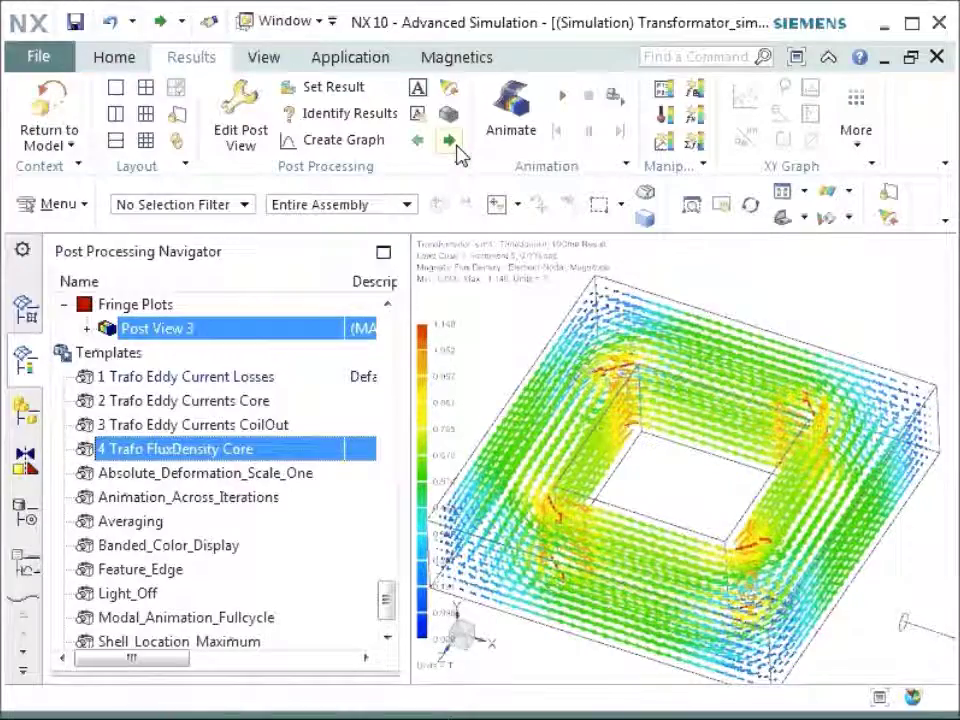
{"action": "left_click", "coordinate": [451, 143]}
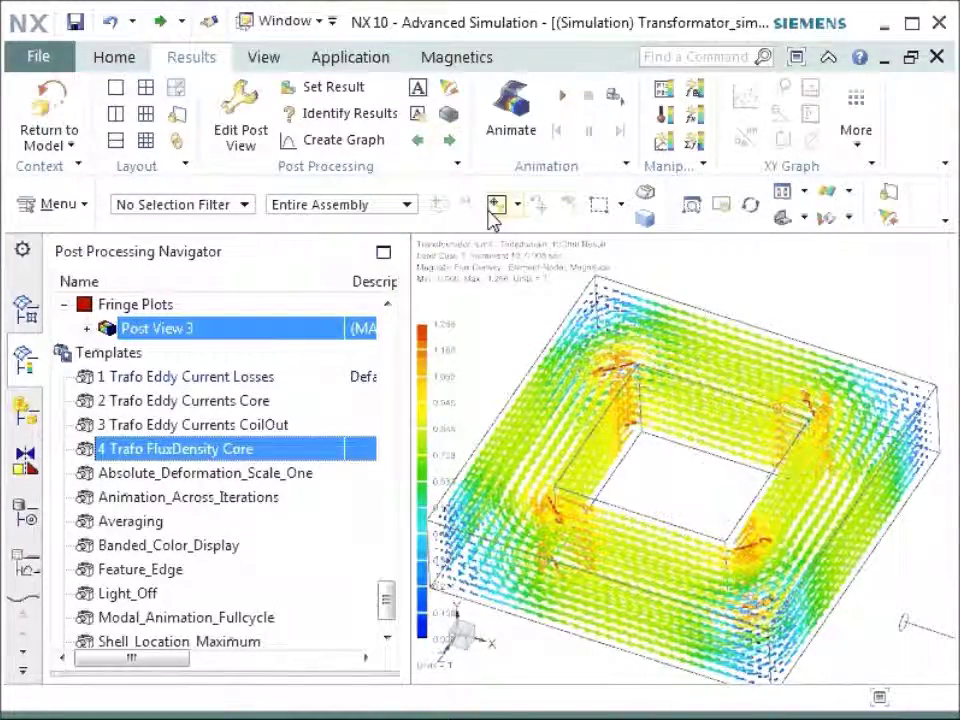
{"action": "scroll", "coordinate": [671, 446], "scroll_direction": "down", "scroll_amount": 2}
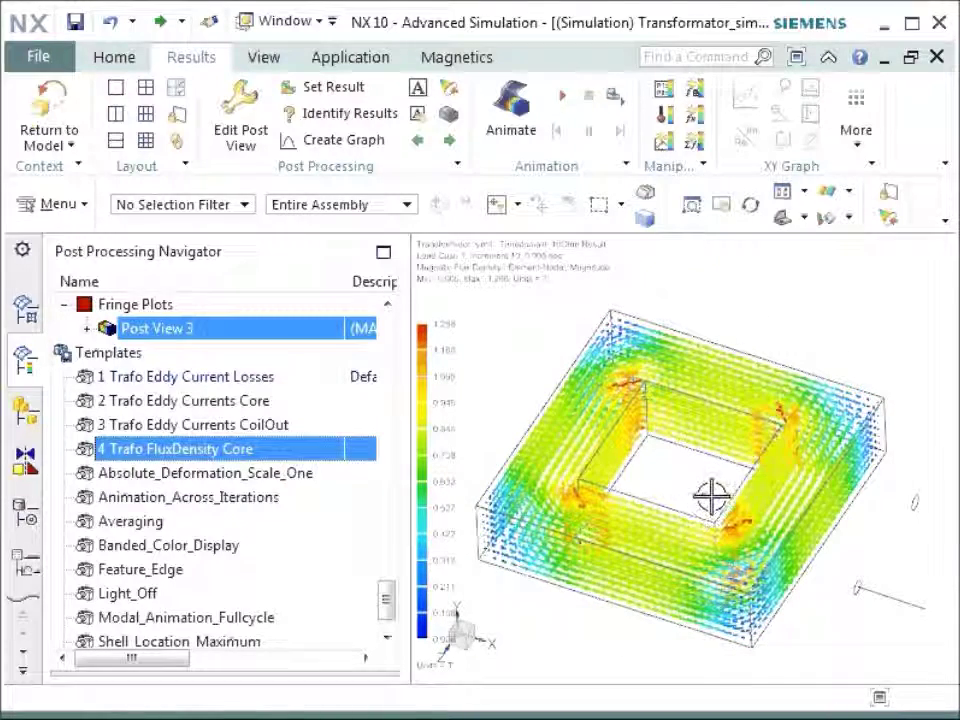